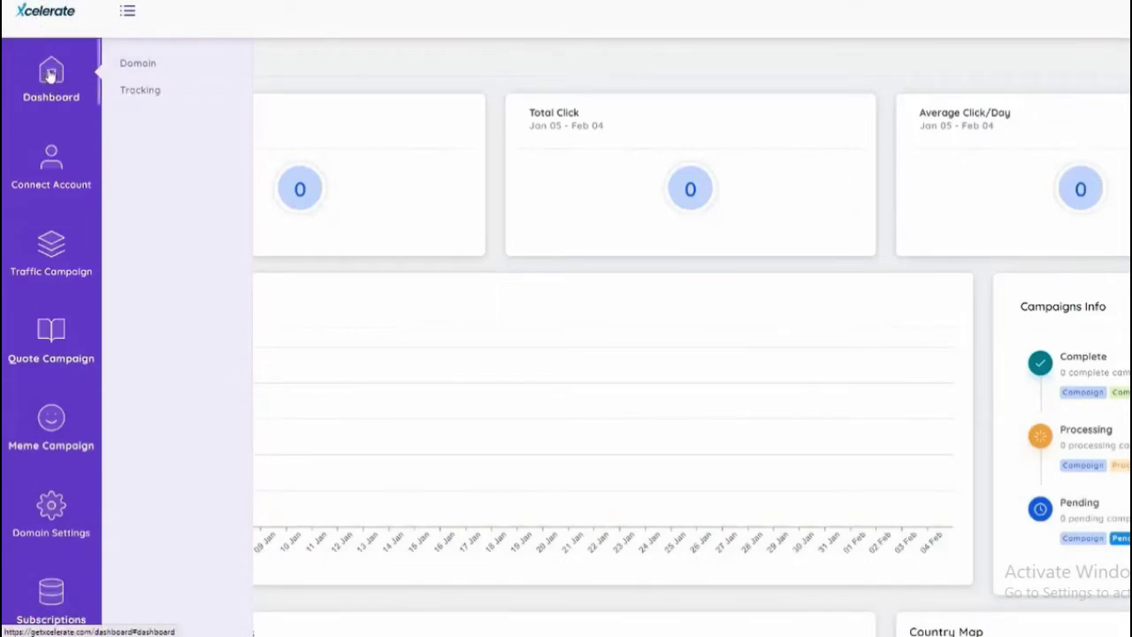
# Step: Reload the dashboard and scroll over its empty stats and visitor chart
pyautogui.click(50, 76)
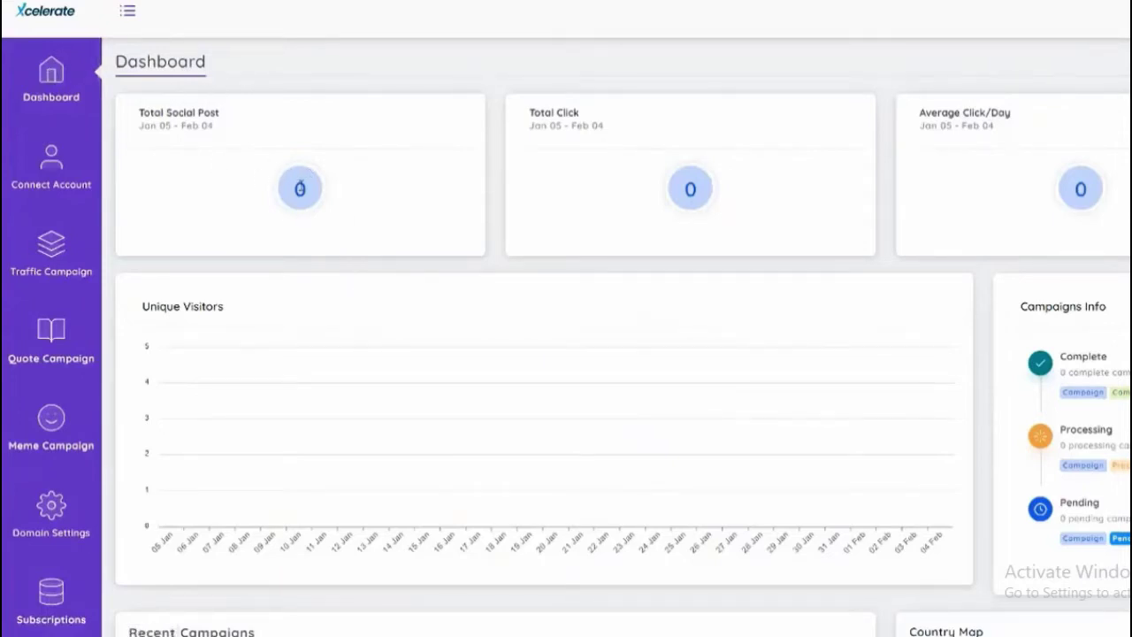
pyautogui.scroll(-2, 531, 404)
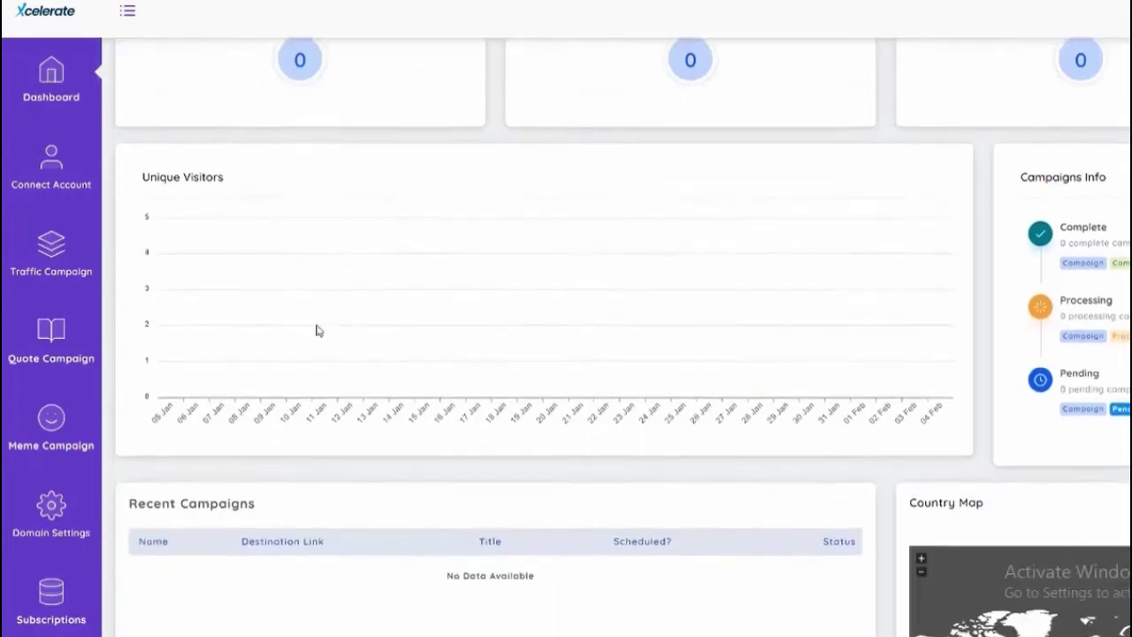
pyautogui.scroll(2, 316, 328)
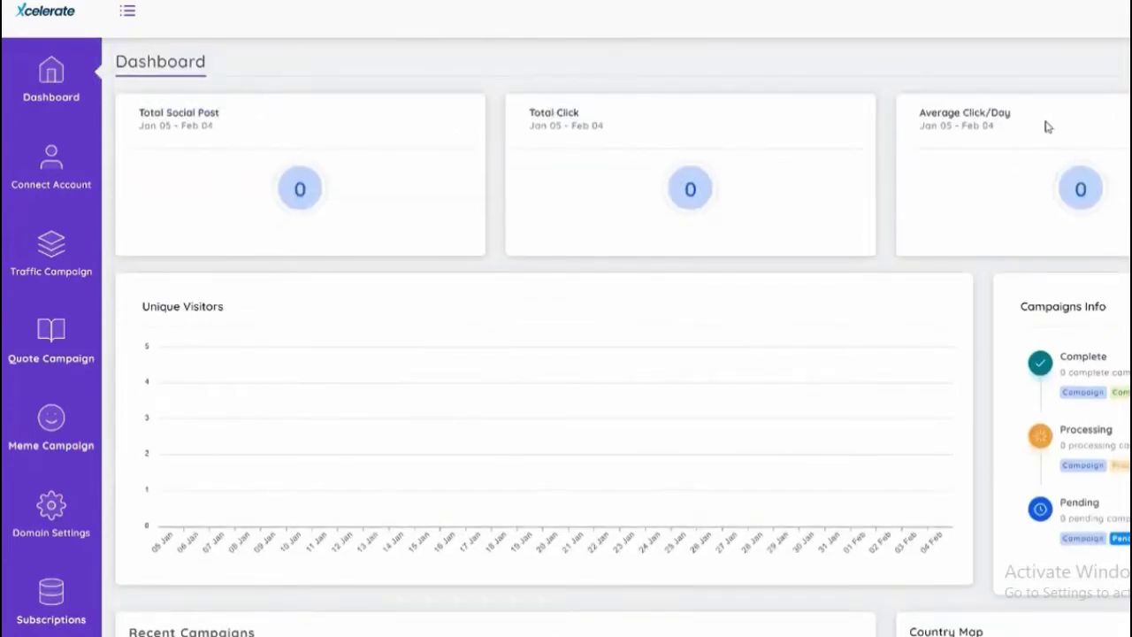
pyautogui.scroll(-2, 972, 156)
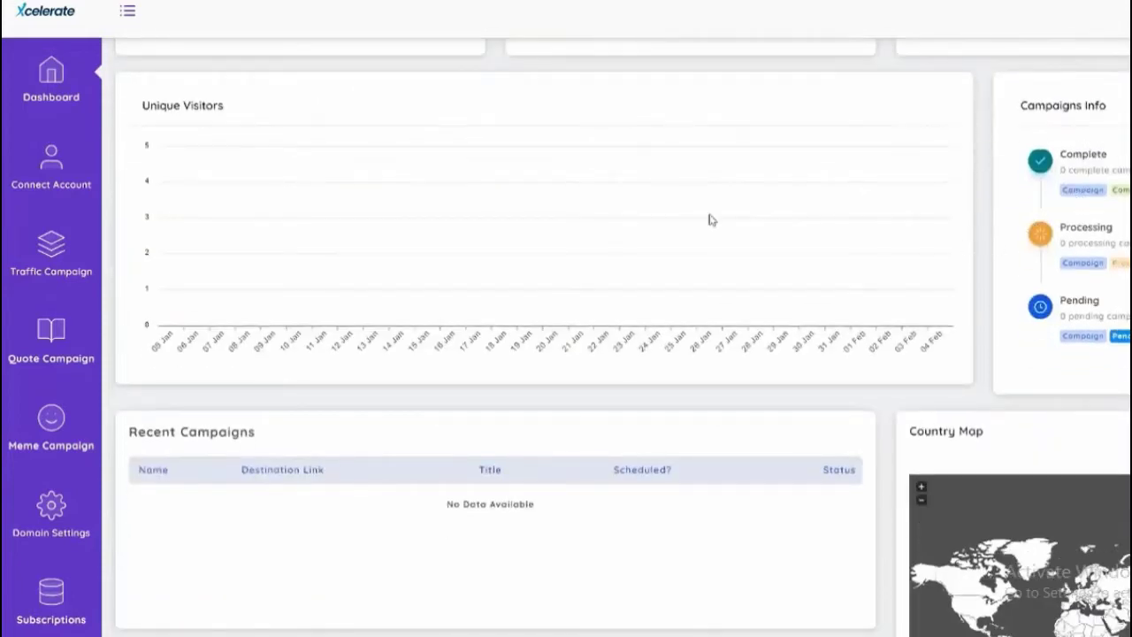
pyautogui.scroll(1, 252, 245)
pyautogui.scroll(-3, 253, 235)
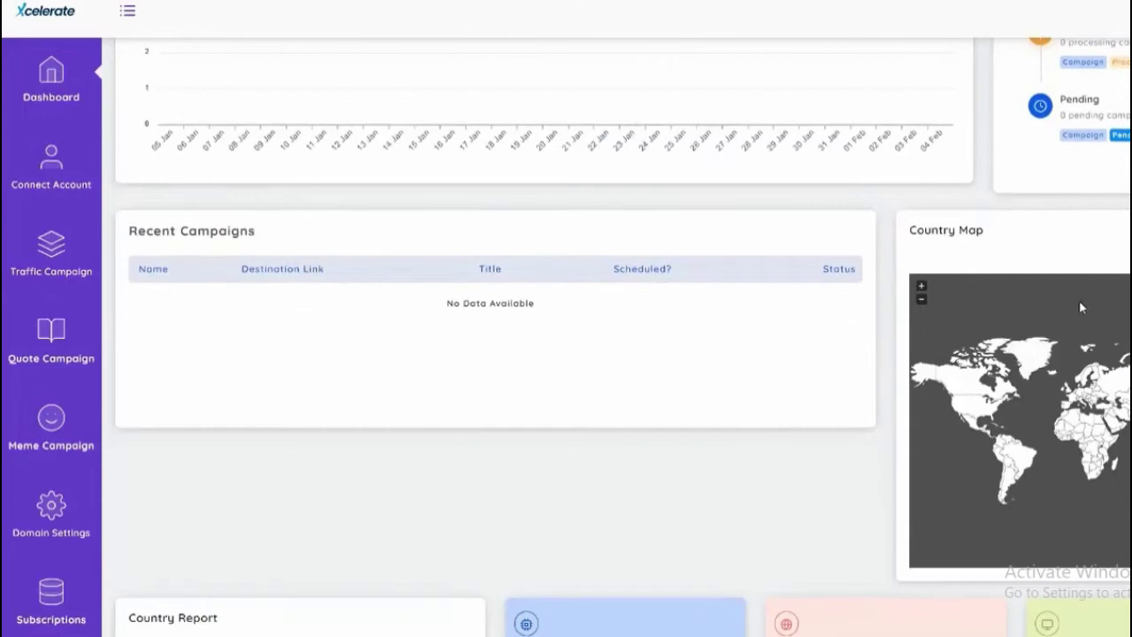
# Step: Zoom the country map in and out, then look through the OS, Browser and Device charts
pyautogui.click(921, 287)
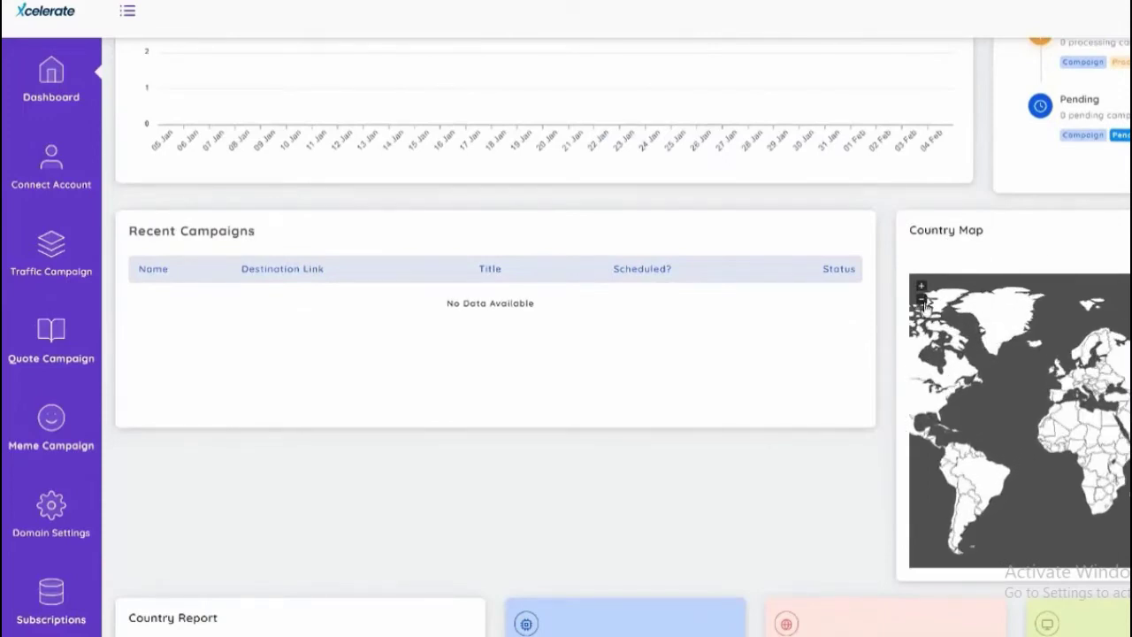
pyautogui.click(920, 300)
pyautogui.scroll(-4, 359, 271)
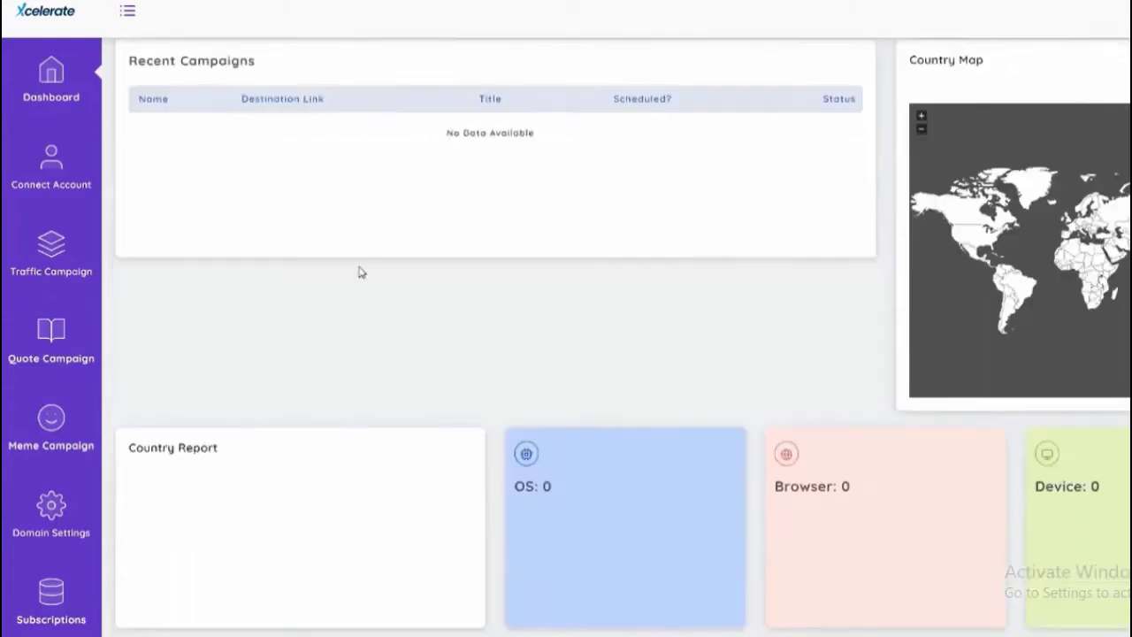
pyautogui.scroll(-4, 363, 364)
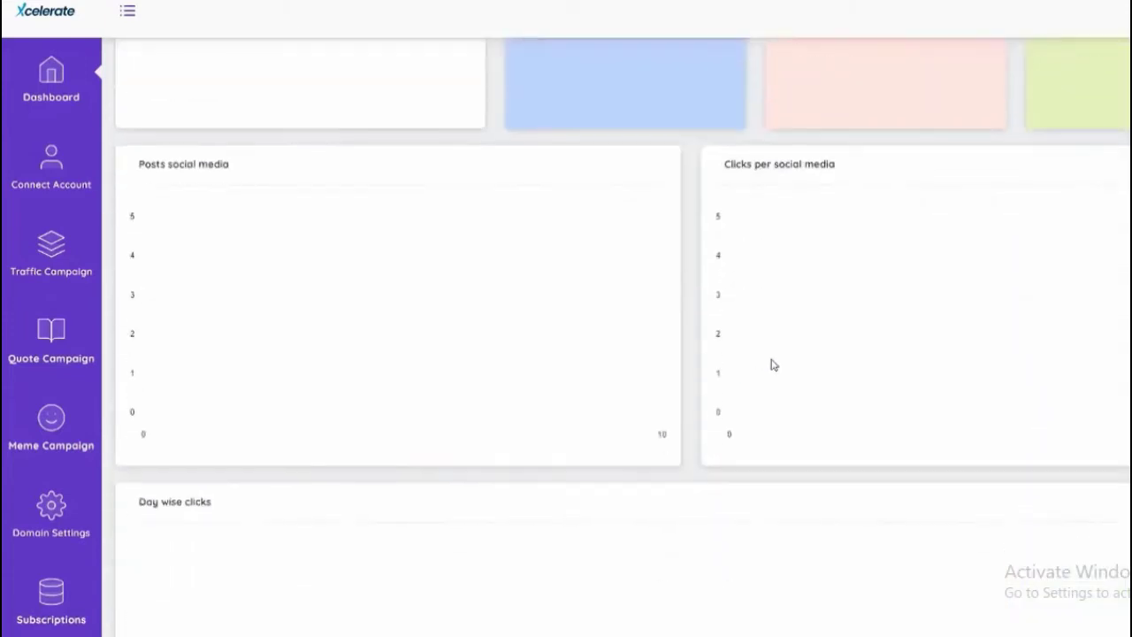
pyautogui.scroll(-6, 739, 405)
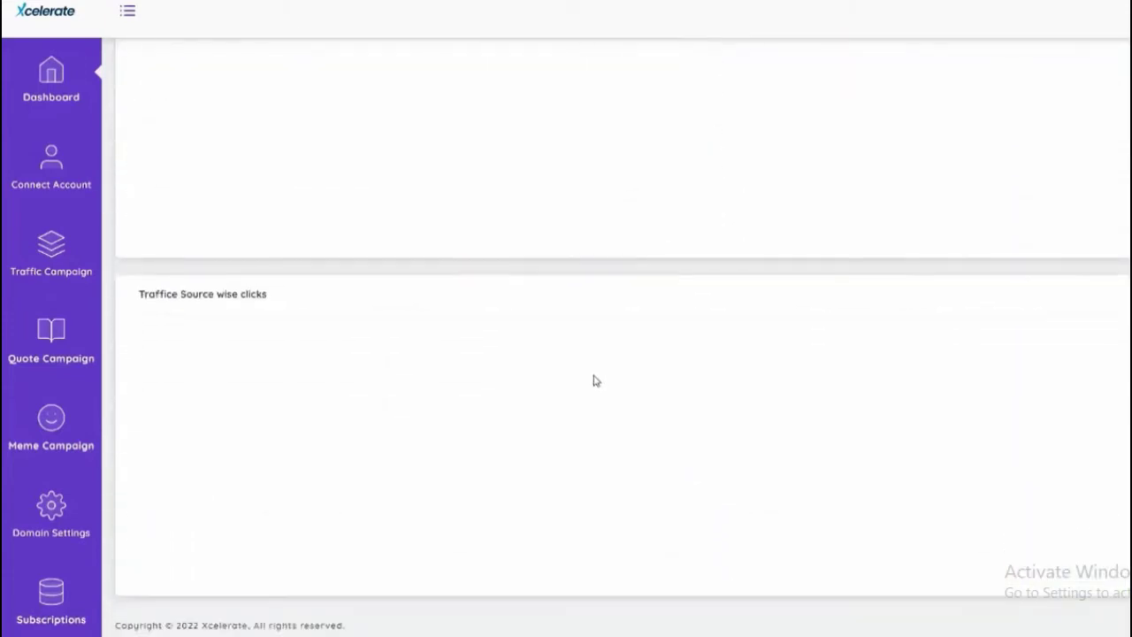
pyautogui.scroll(1, 593, 380)
pyautogui.scroll(13, 597, 376)
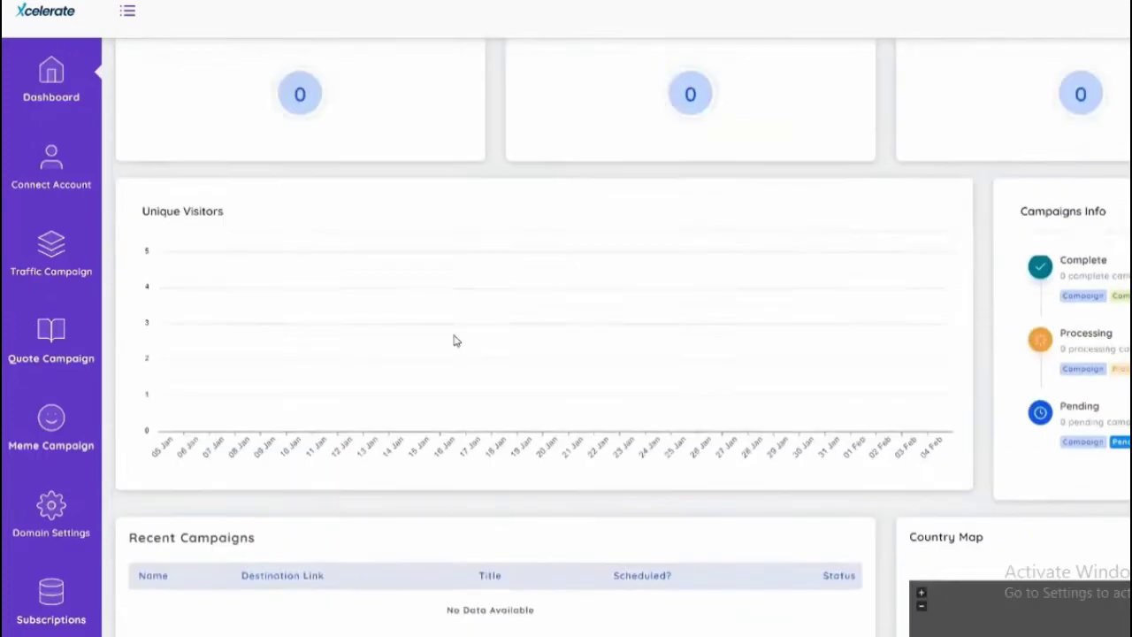
# Step: Open the Facebook Accounts page under Connect Account
pyautogui.moveTo(54, 181)
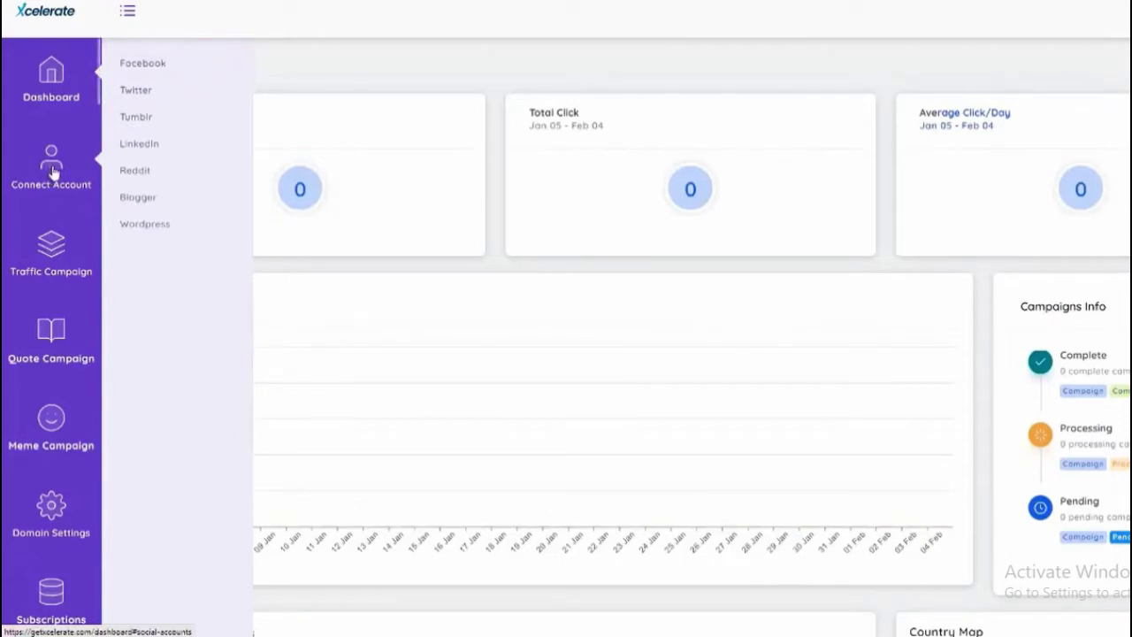
pyautogui.click(147, 67)
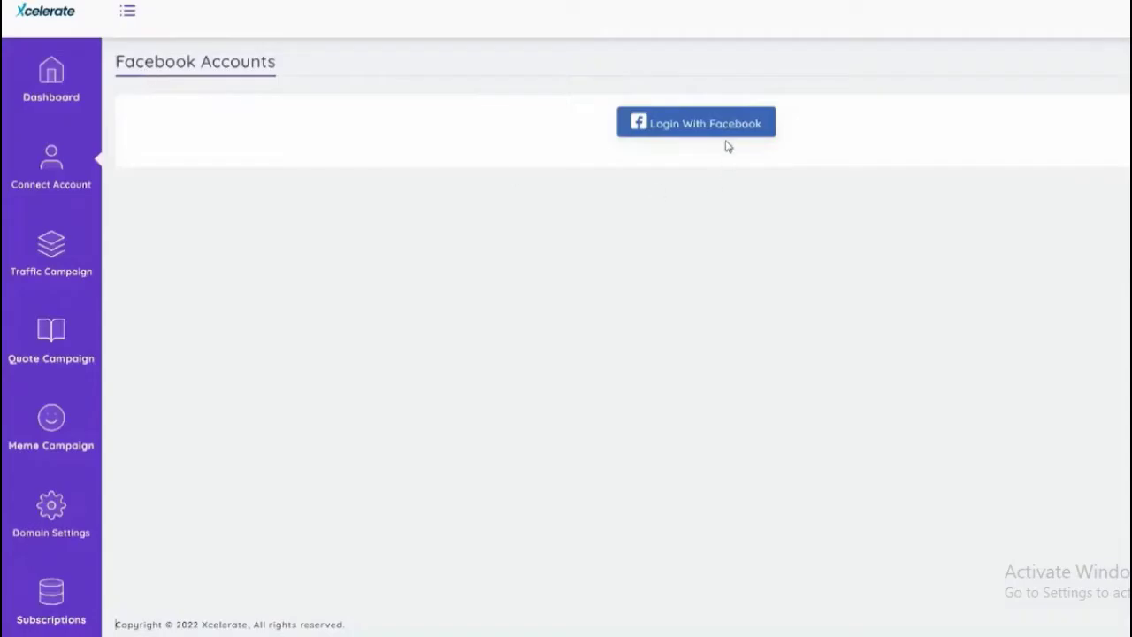
# Step: Log in with Facebook, select the page, grant all permissions and confirm the import
pyautogui.click(720, 137)
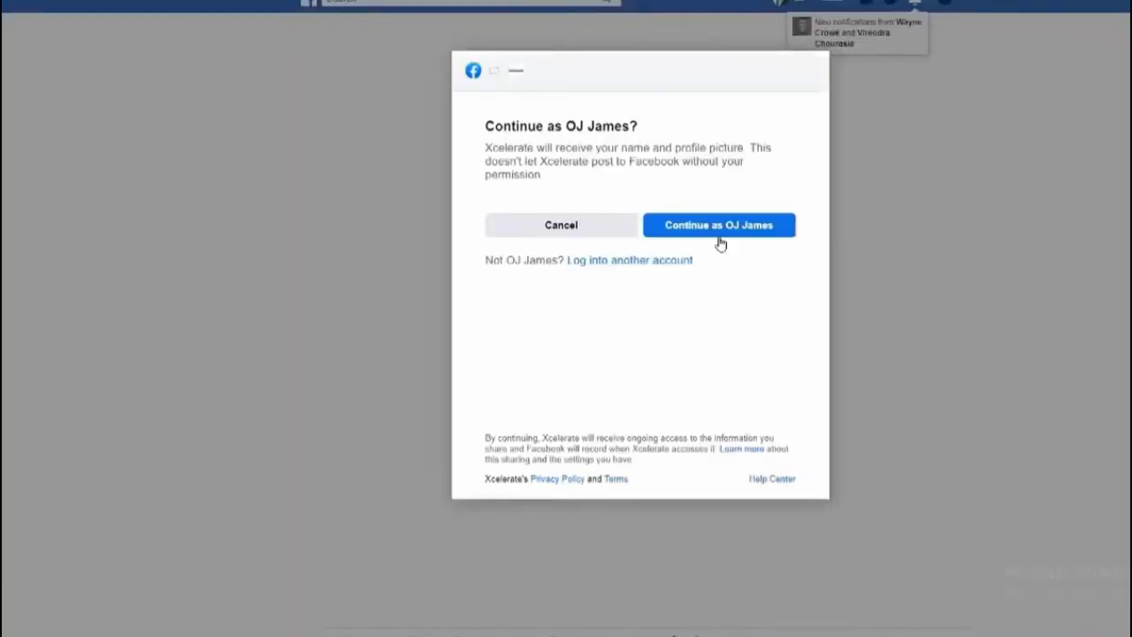
pyautogui.click(709, 228)
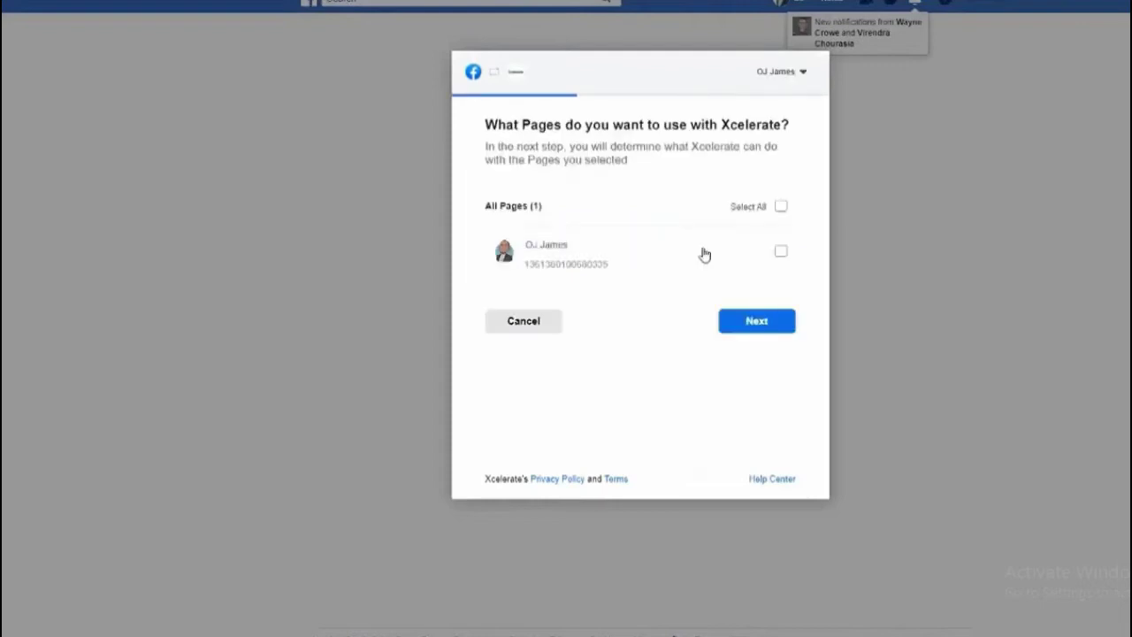
pyautogui.click(779, 254)
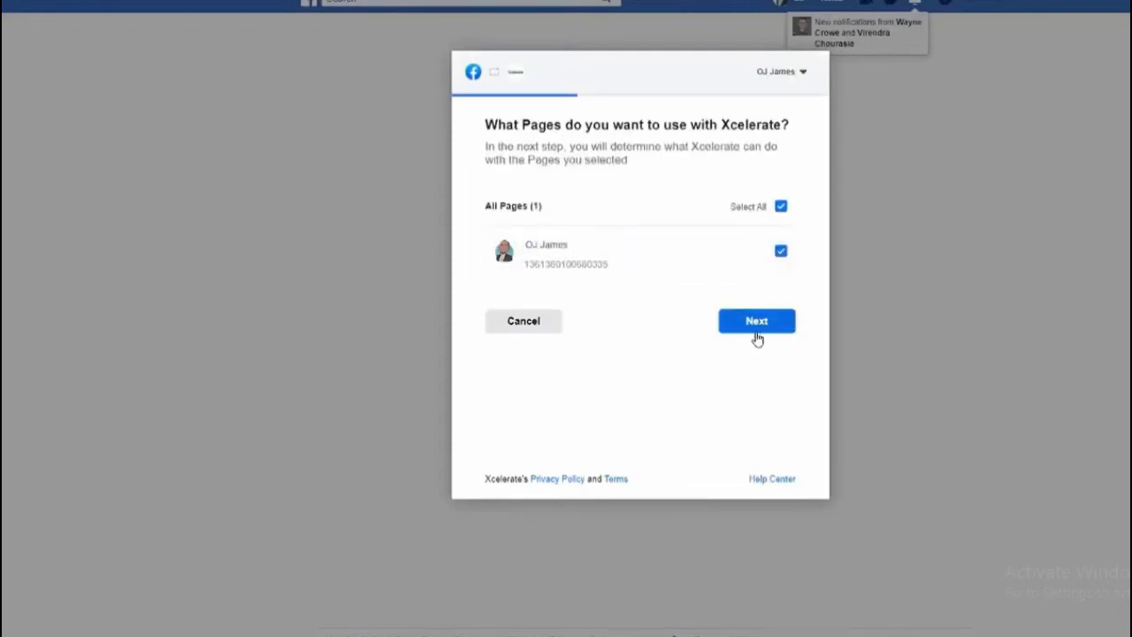
pyautogui.click(778, 253)
pyautogui.click(780, 255)
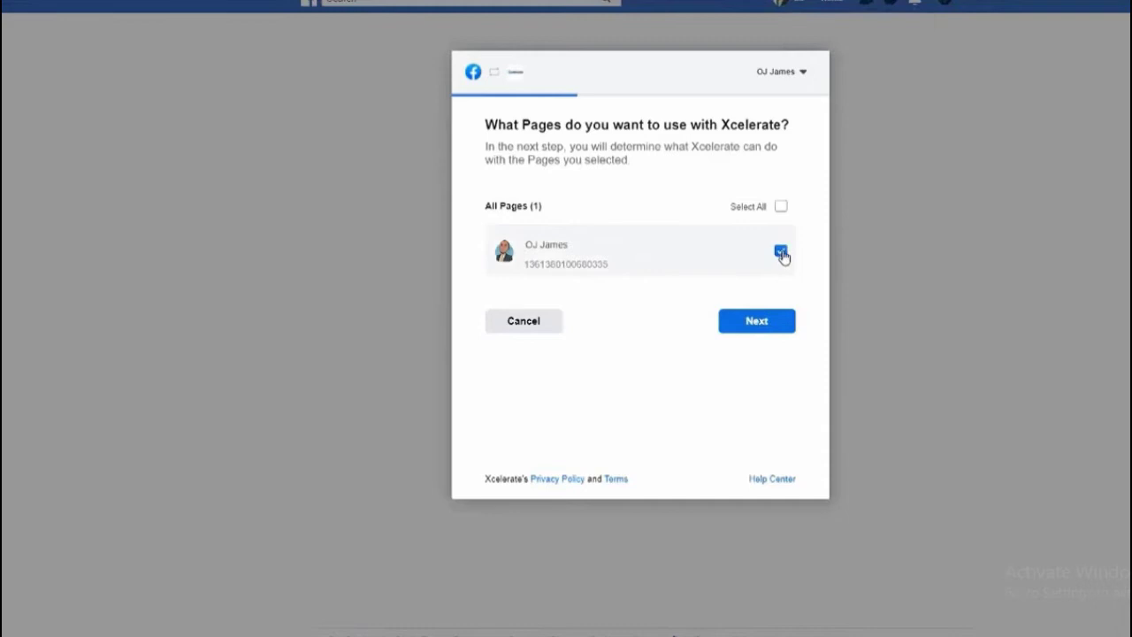
pyautogui.click(772, 331)
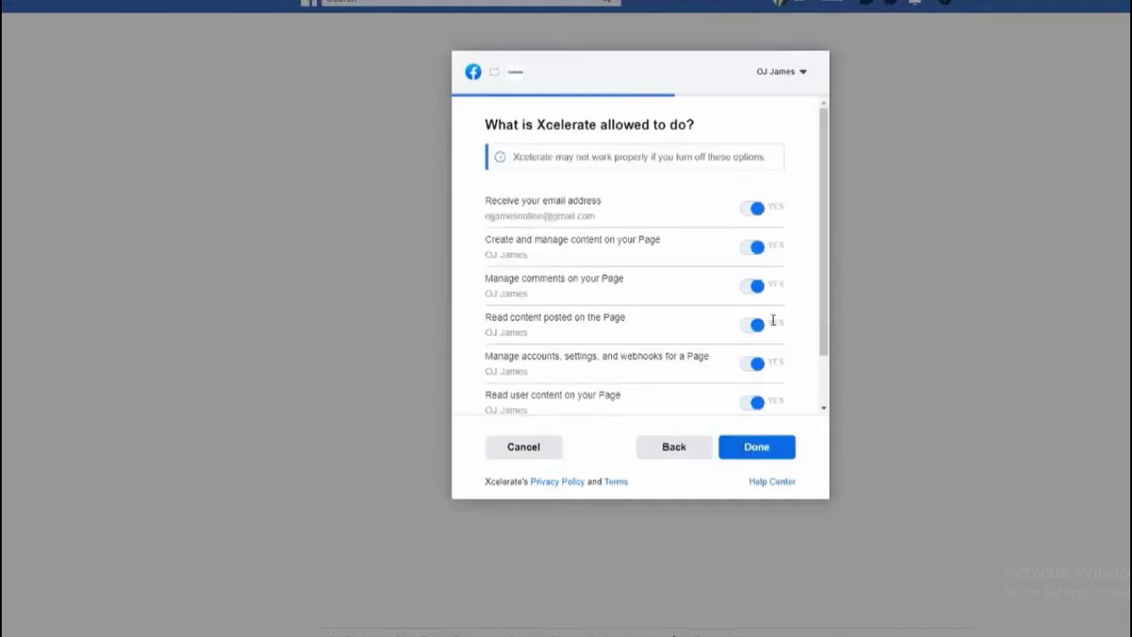
pyautogui.click(768, 446)
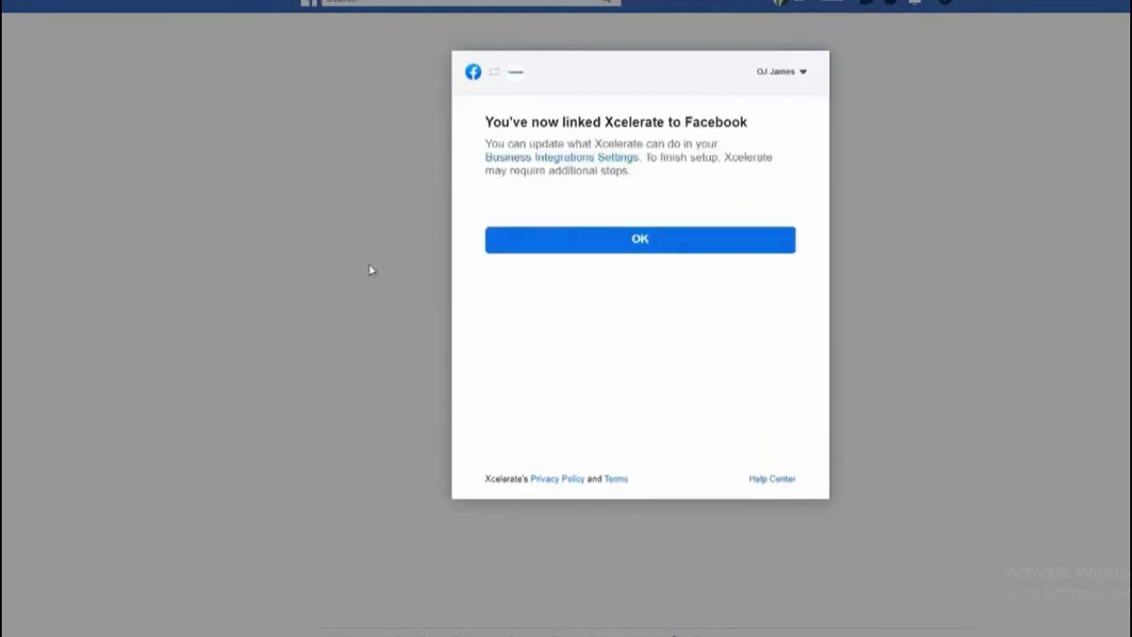
pyautogui.click(606, 243)
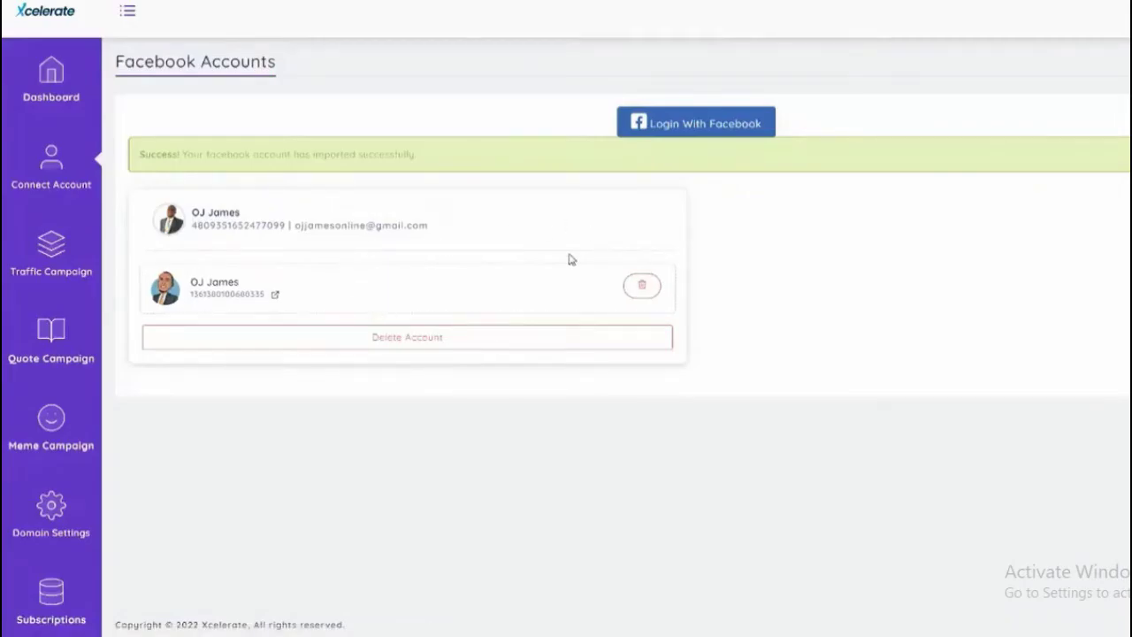
# Step: Return to the Dashboard and bring up the Traffic Campaign options
pyautogui.click(65, 79)
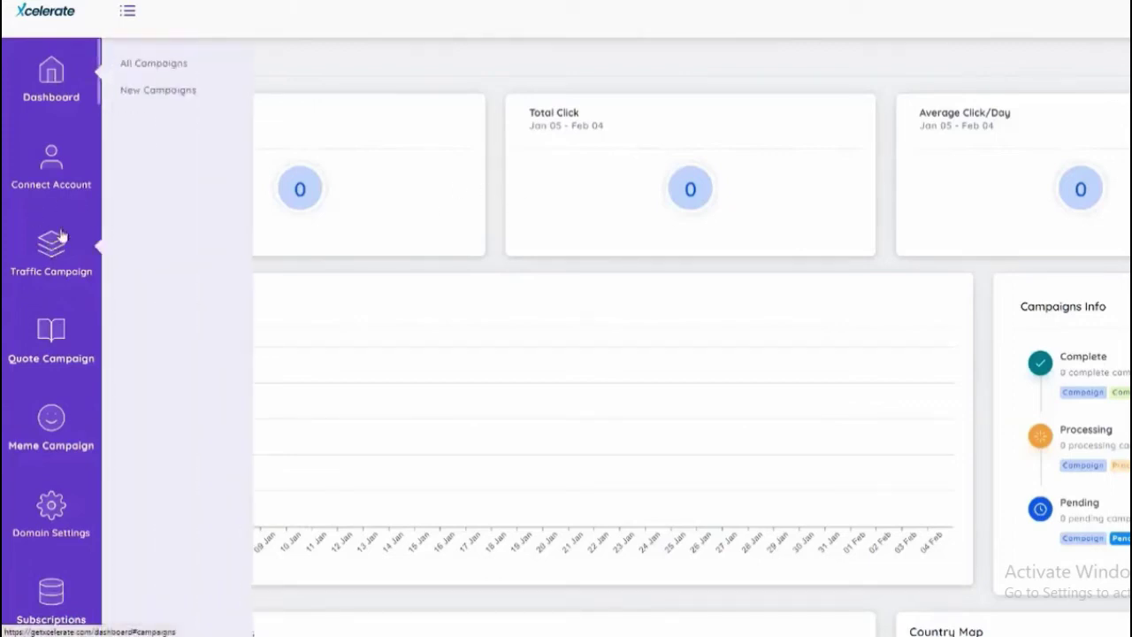
pyautogui.moveTo(53, 168)
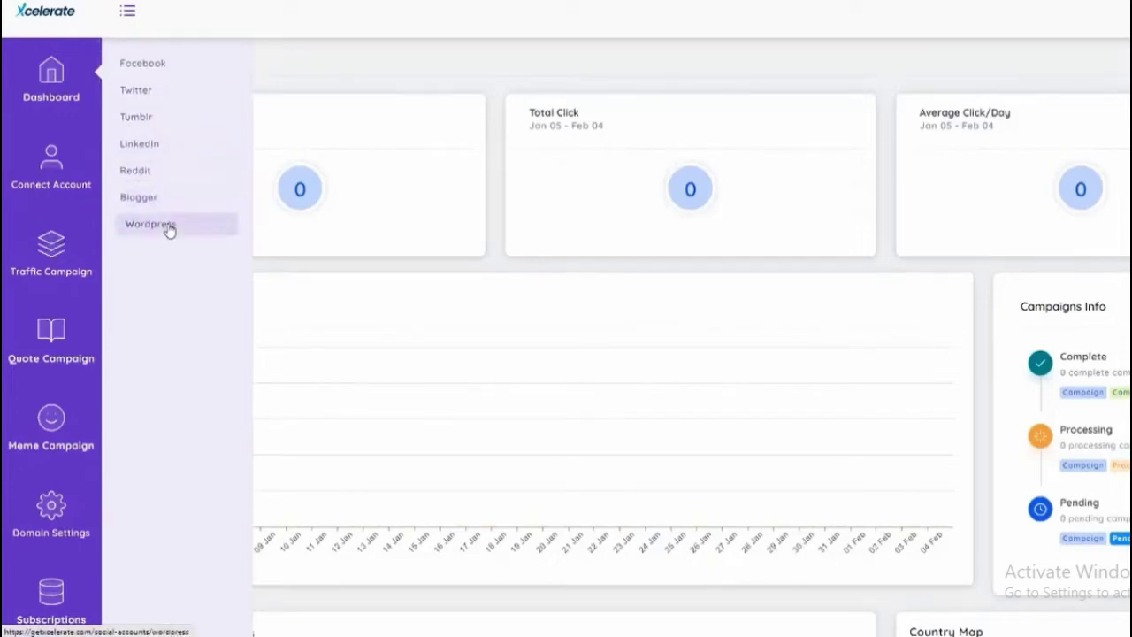
pyautogui.moveTo(74, 243)
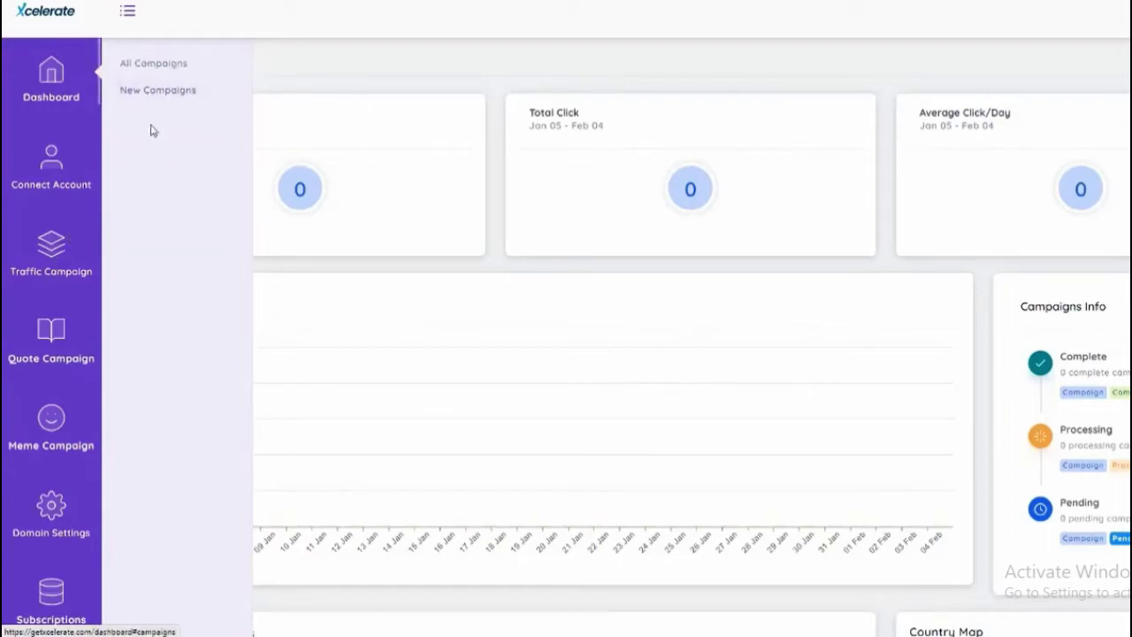
pyautogui.click(153, 94)
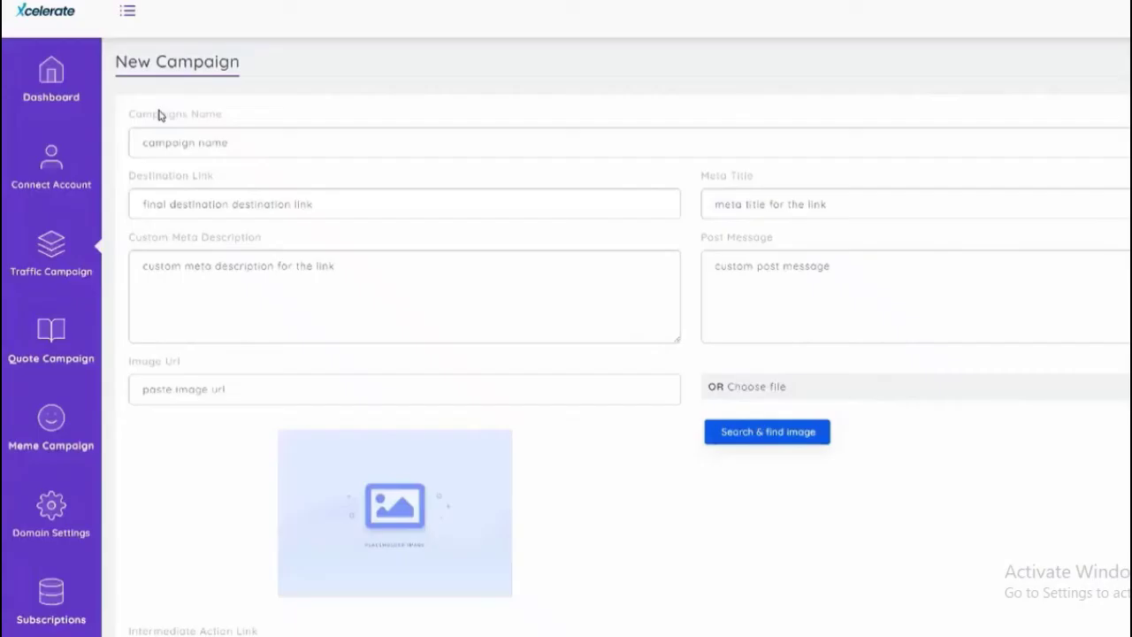
pyautogui.click(287, 139)
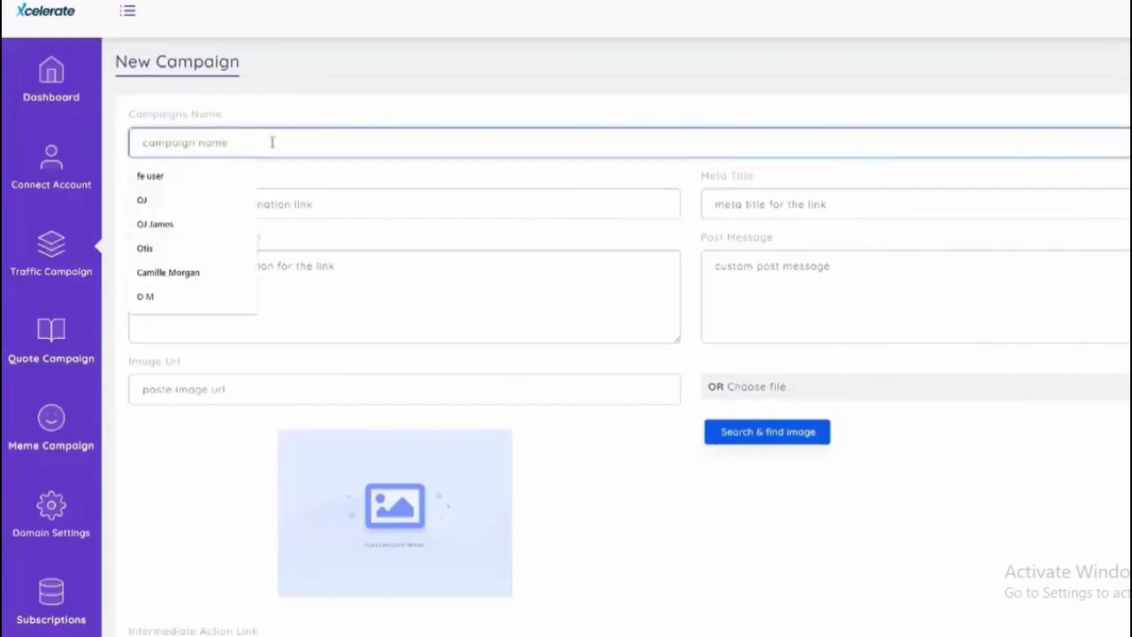
pyautogui.write('fat loss')
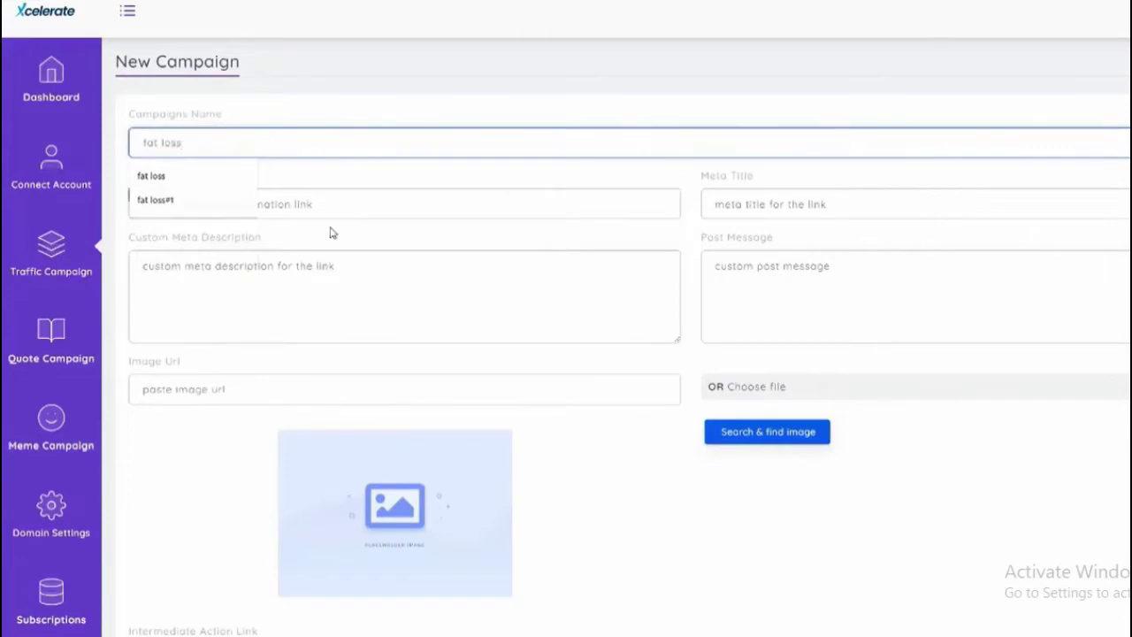
pyautogui.click(345, 203)
pyautogui.click(214, 234)
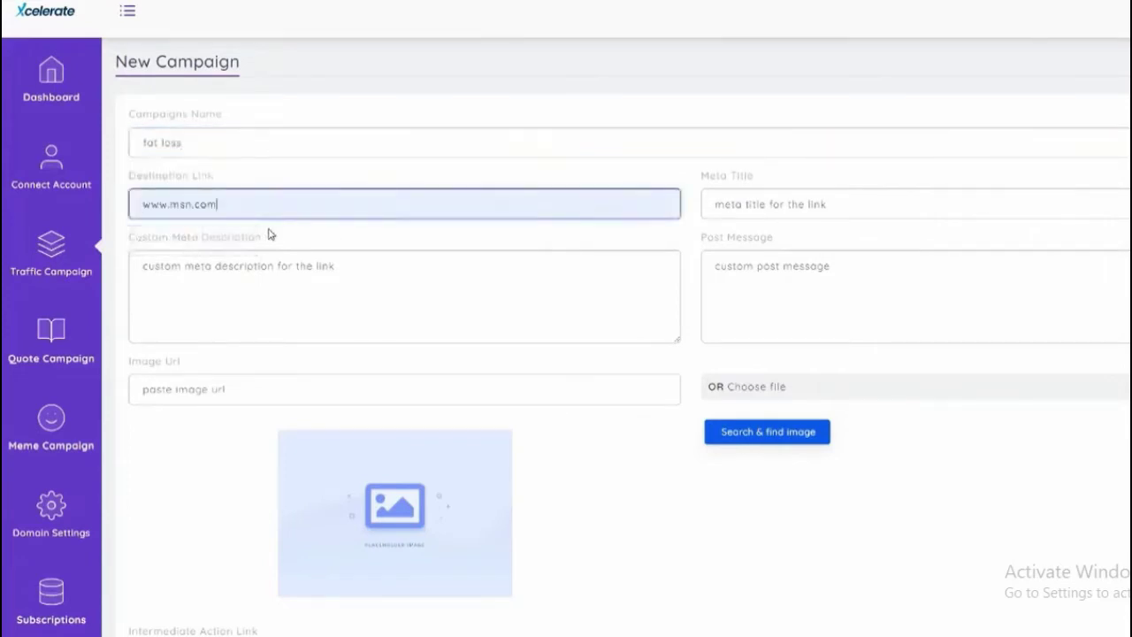
# Step: Set the custom meta description to 'find out more here'
pyautogui.click(776, 203)
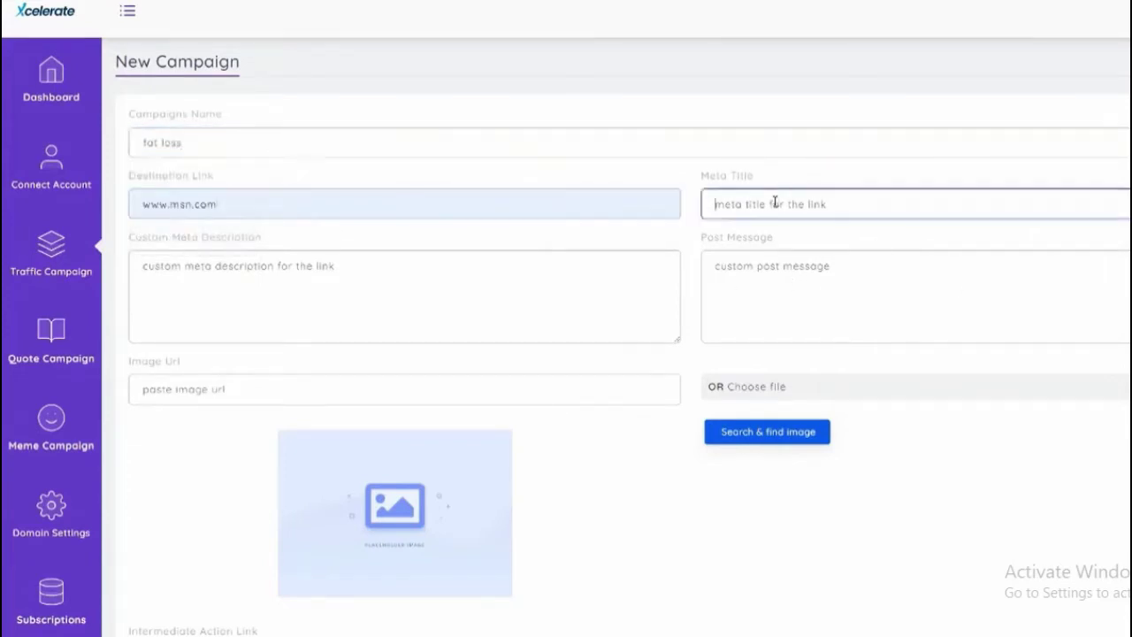
pyautogui.click(340, 287)
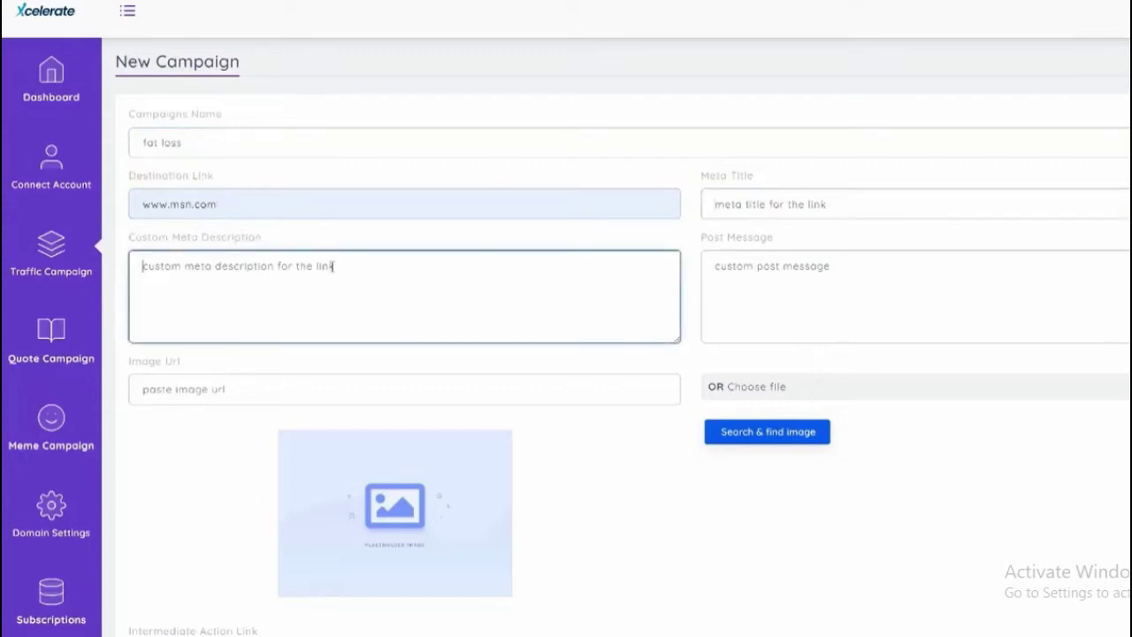
pyautogui.hotkey('ctrl', 'a')
pyautogui.write('f')
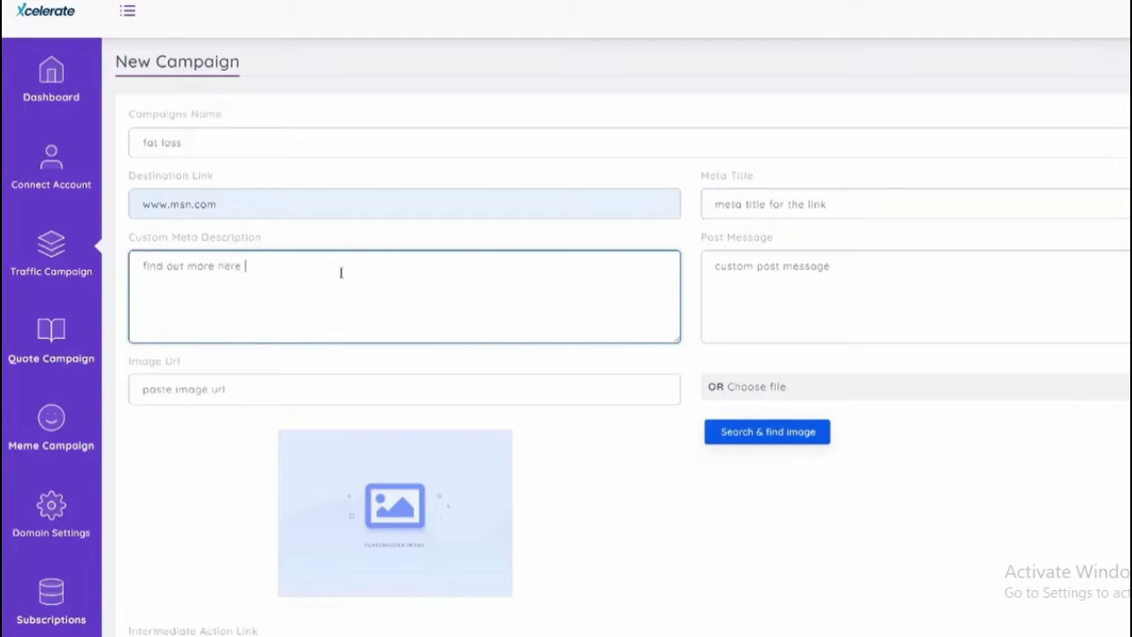
# Step: Try choosing a local file for the Image Url, then cancel the file picker
pyautogui.click(299, 382)
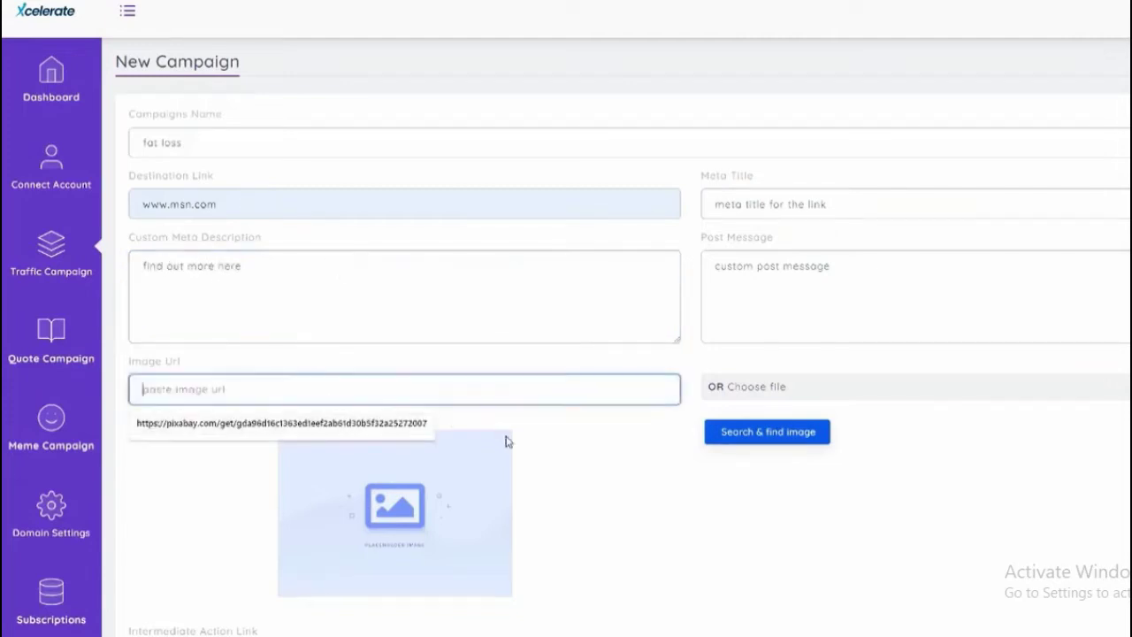
pyautogui.click(294, 389)
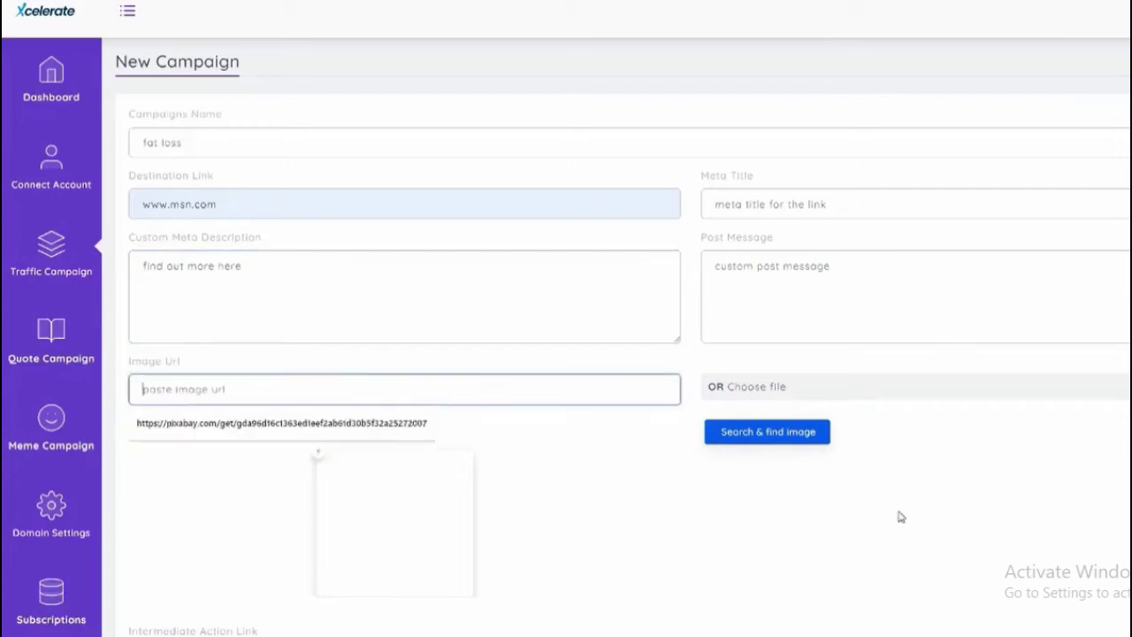
pyautogui.click(900, 394)
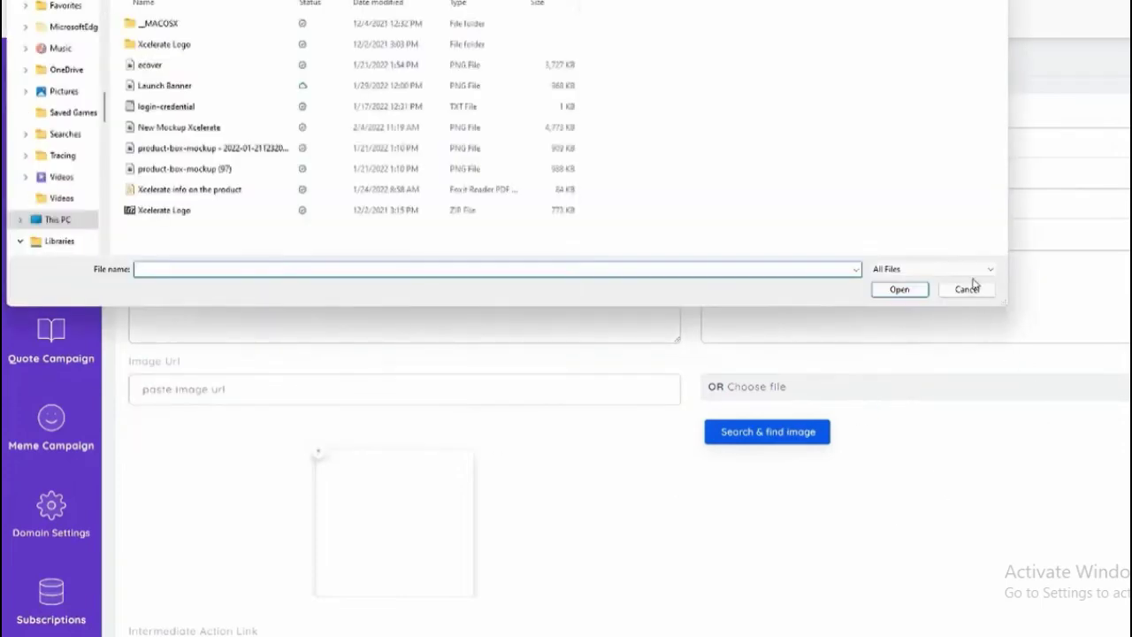
pyautogui.click(972, 297)
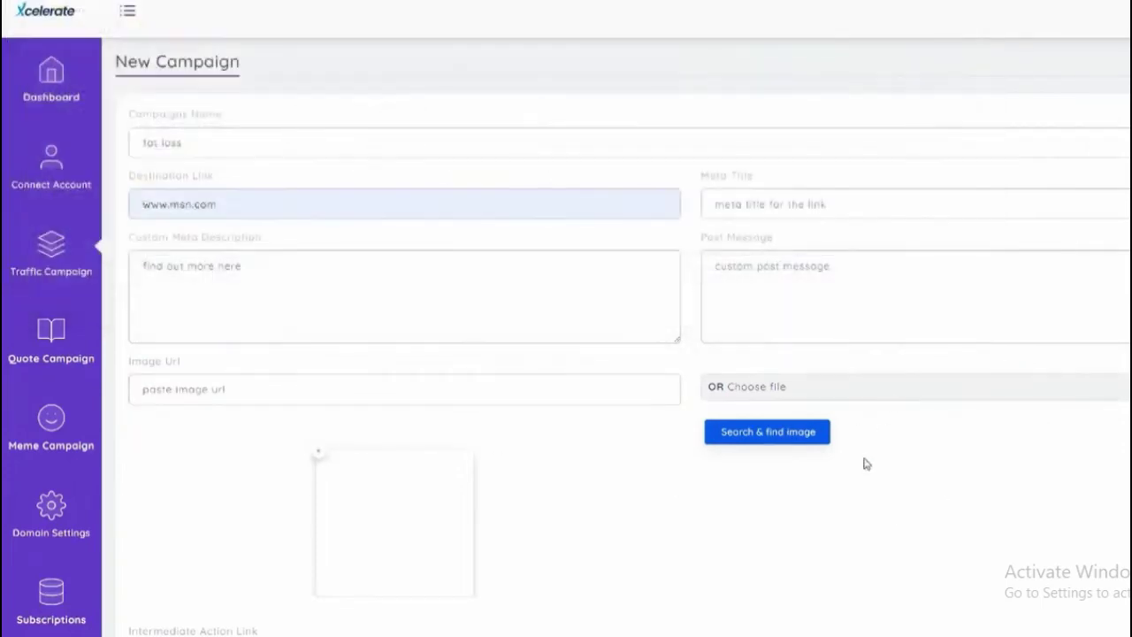
# Step: Search Pixabay for 'fat loss' and choose the waistband illustration
pyautogui.click(781, 433)
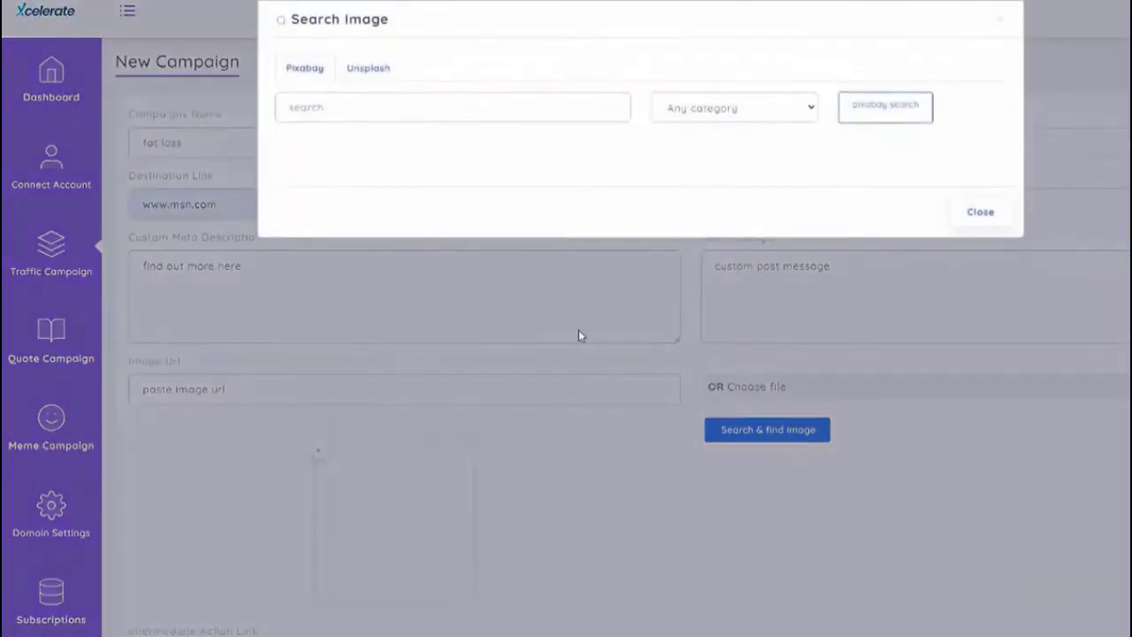
pyautogui.click(329, 103)
pyautogui.write('fat')
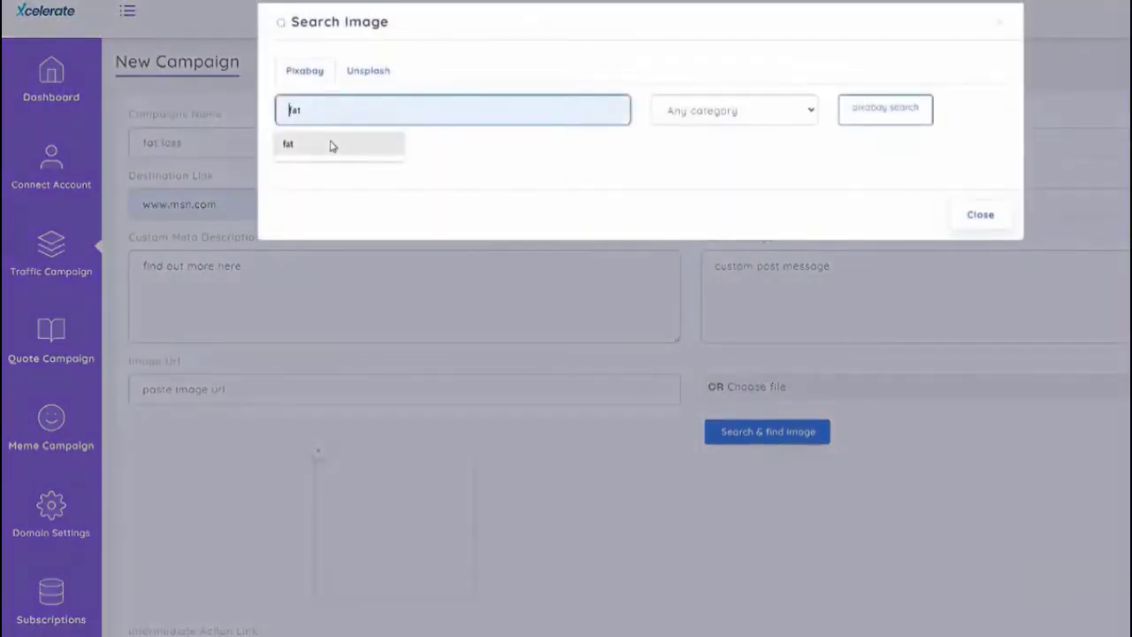
pyautogui.click(331, 144)
pyautogui.write('lo')
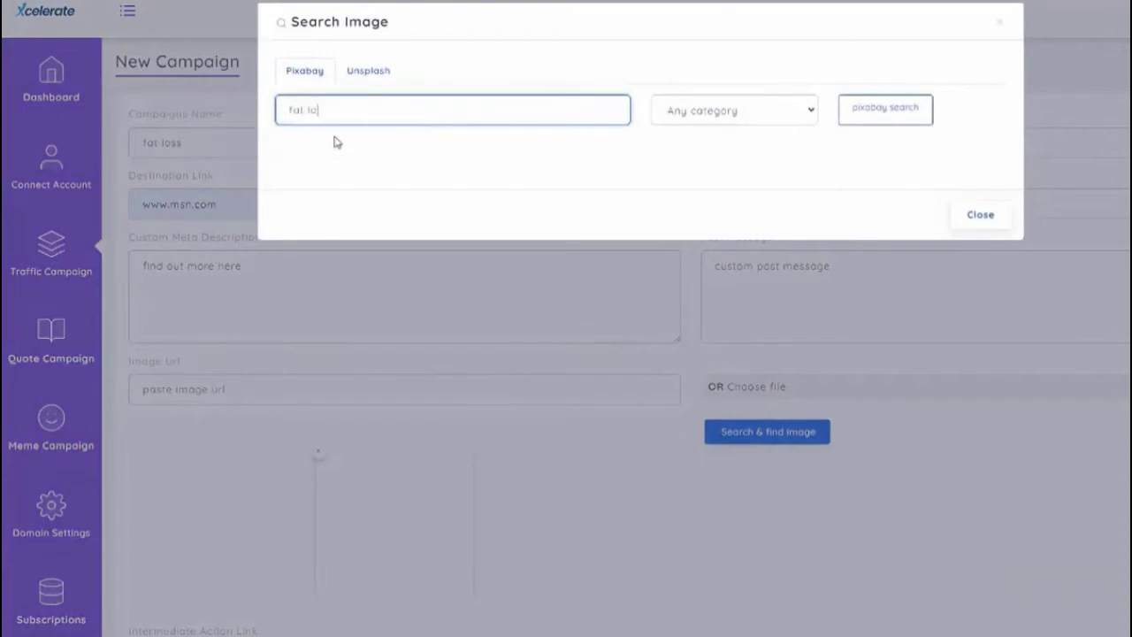
pyautogui.write('ss')
pyautogui.press('Return')
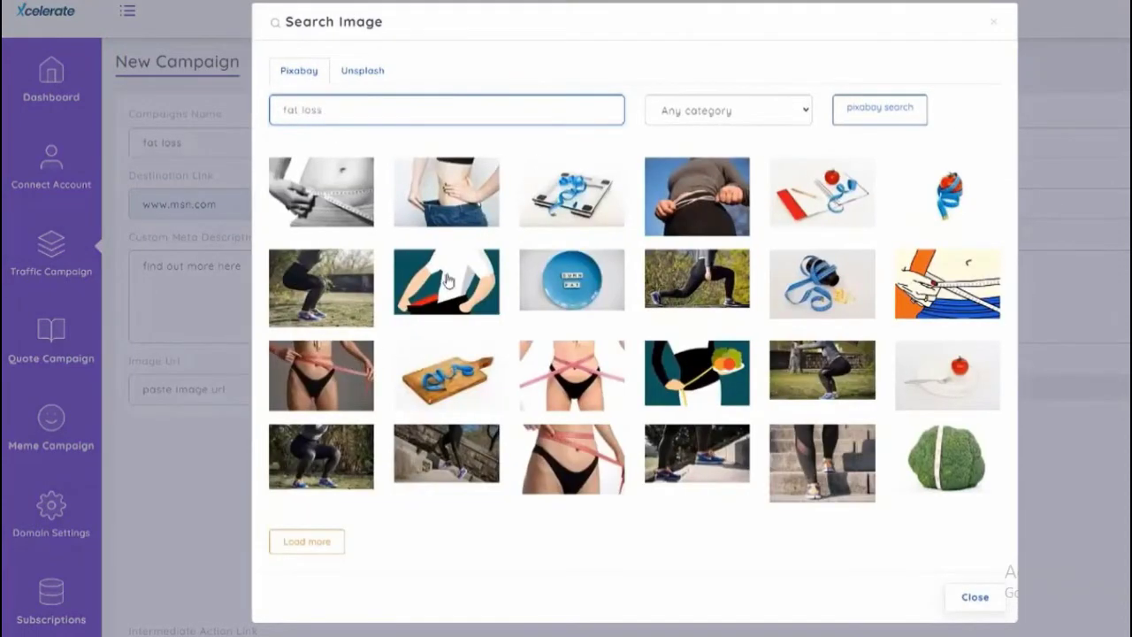
pyautogui.click(446, 281)
# Step: Keep the existing intermediate tracking link after browsing its options
pyautogui.scroll(-2, 423, 437)
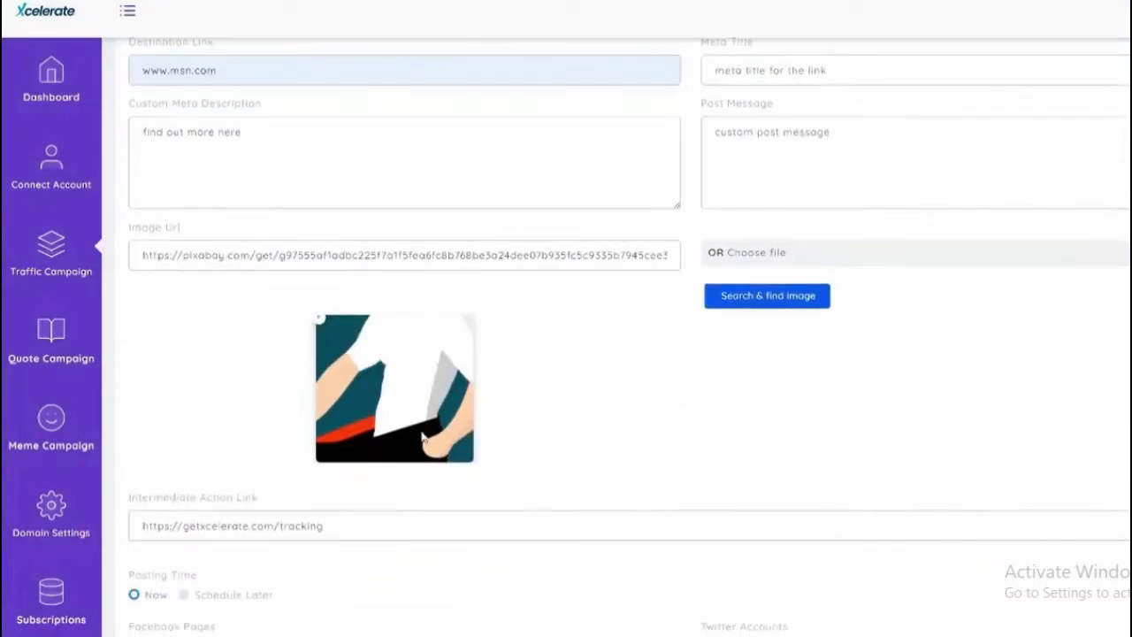
pyautogui.scroll(-1, 423, 438)
pyautogui.click(370, 473)
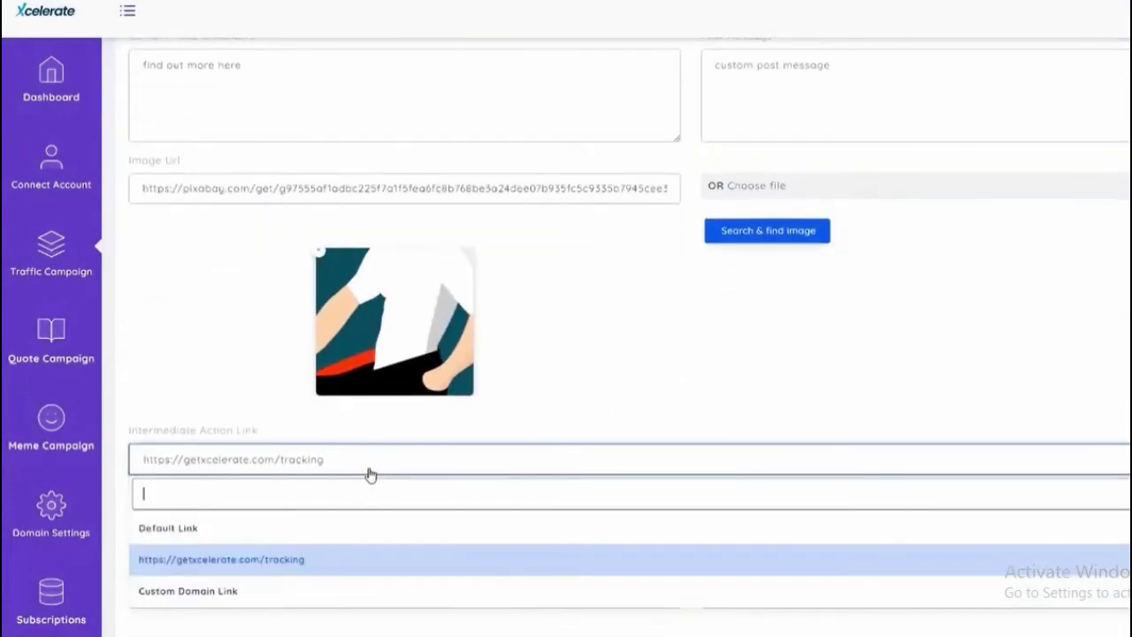
pyautogui.click(288, 460)
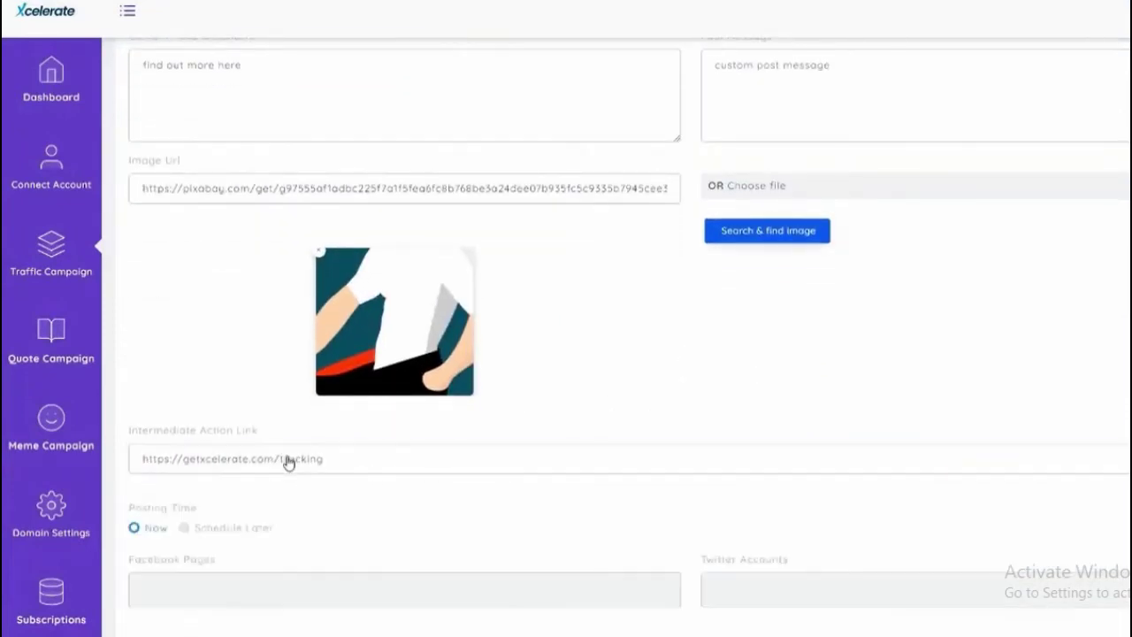
pyautogui.click(288, 460)
pyautogui.write('vvb')
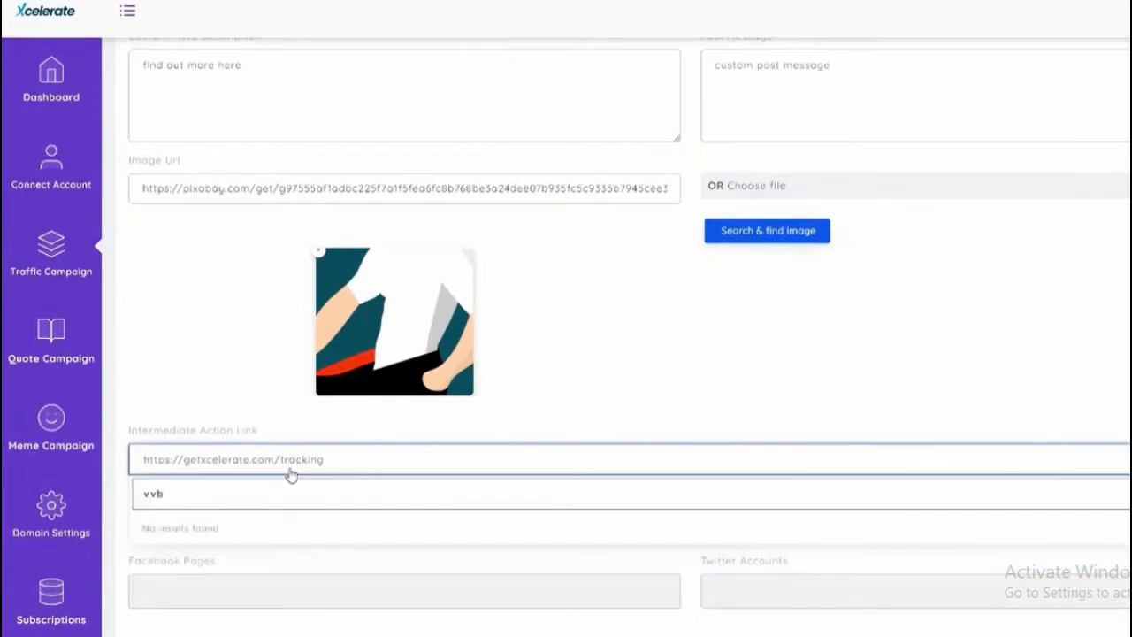
pyautogui.press('BackSpace')
pyautogui.press('BackSpace')
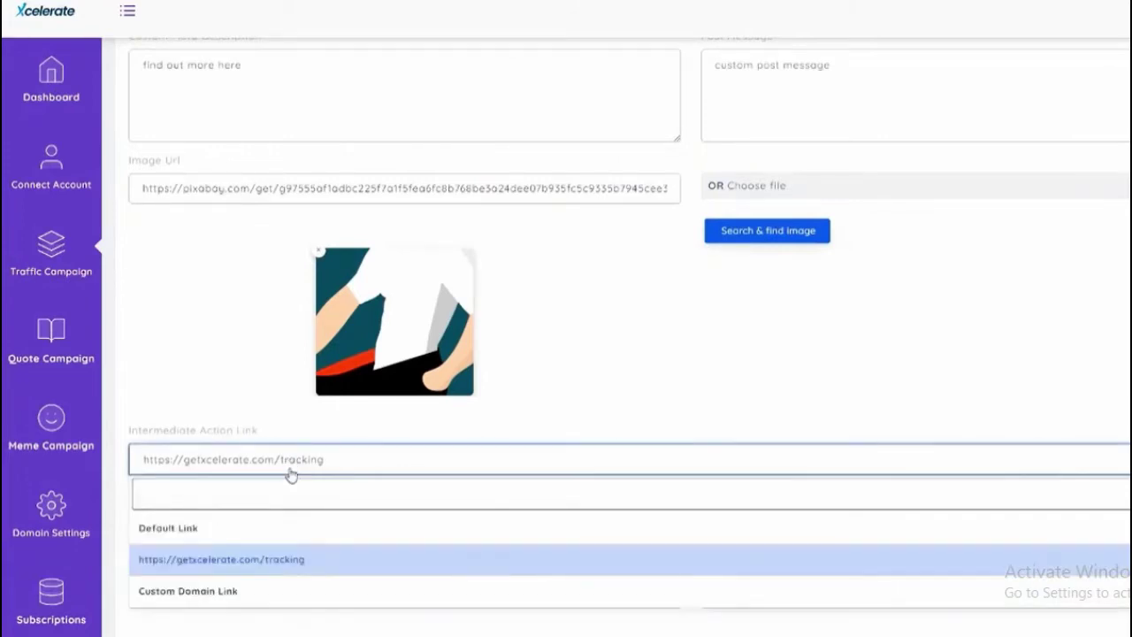
pyautogui.click(315, 385)
# Step: Switch posting to Schedule Later, then back to Now for immediate posting
pyautogui.scroll(-3, 257, 374)
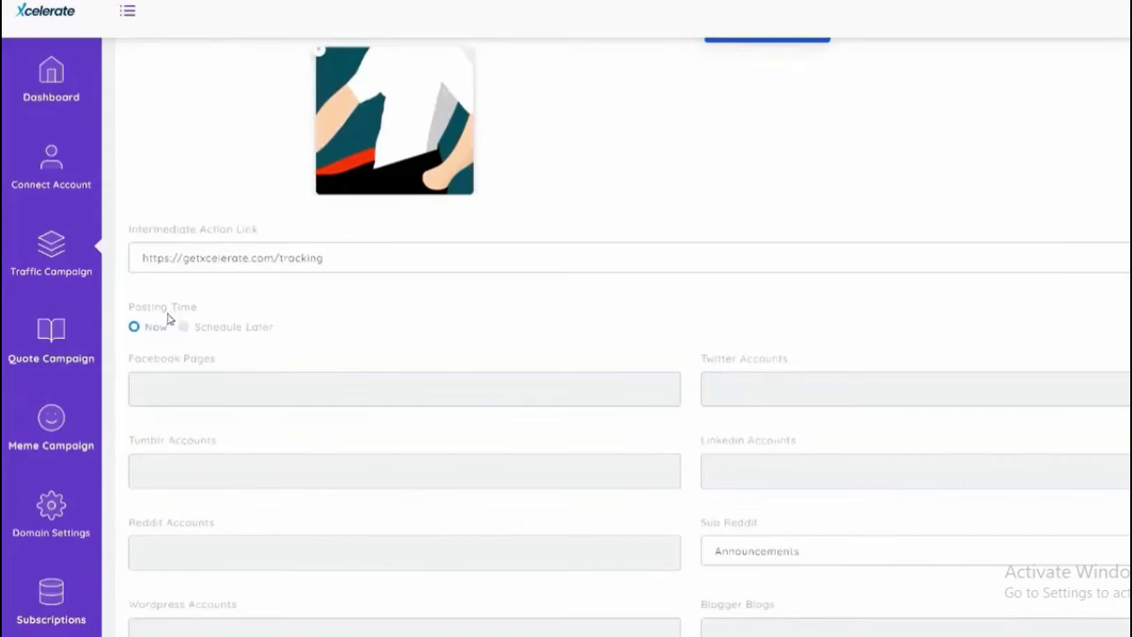
pyautogui.click(185, 328)
pyautogui.click(227, 390)
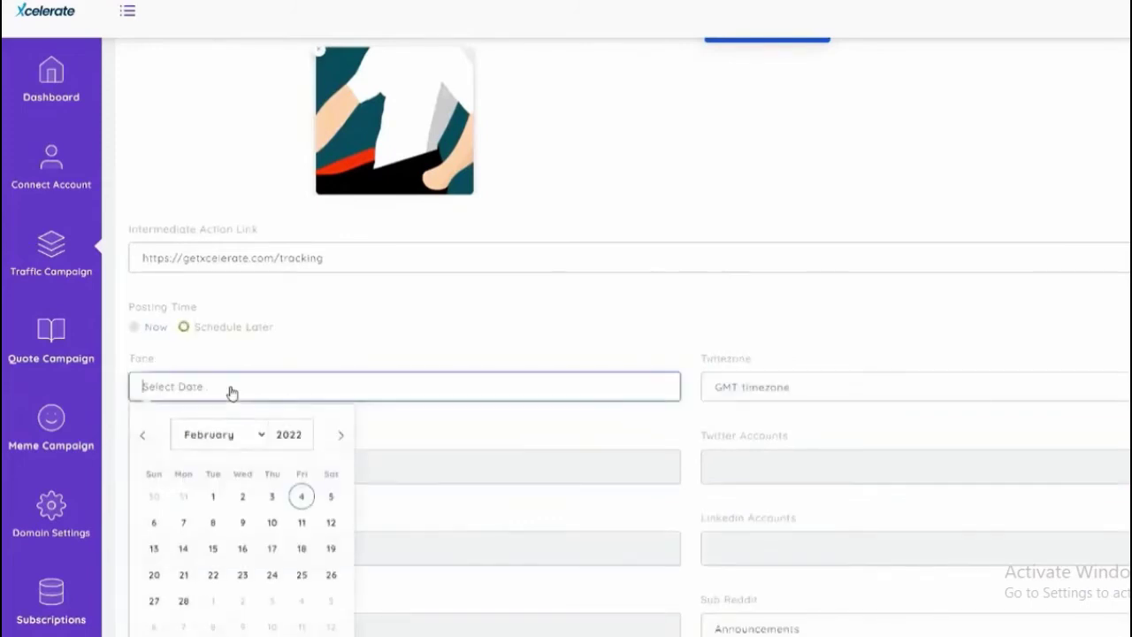
pyautogui.click(133, 328)
# Step: Target the connected Facebook page and submit the fat loss campaign
pyautogui.click(201, 403)
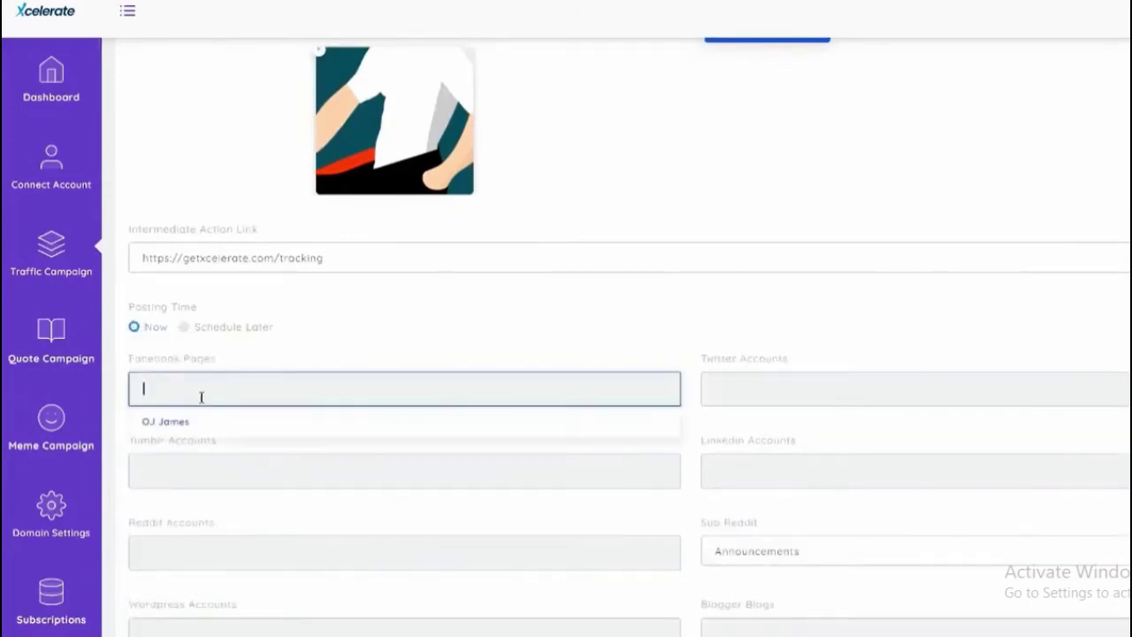
pyautogui.click(197, 422)
pyautogui.scroll(-3, 380, 463)
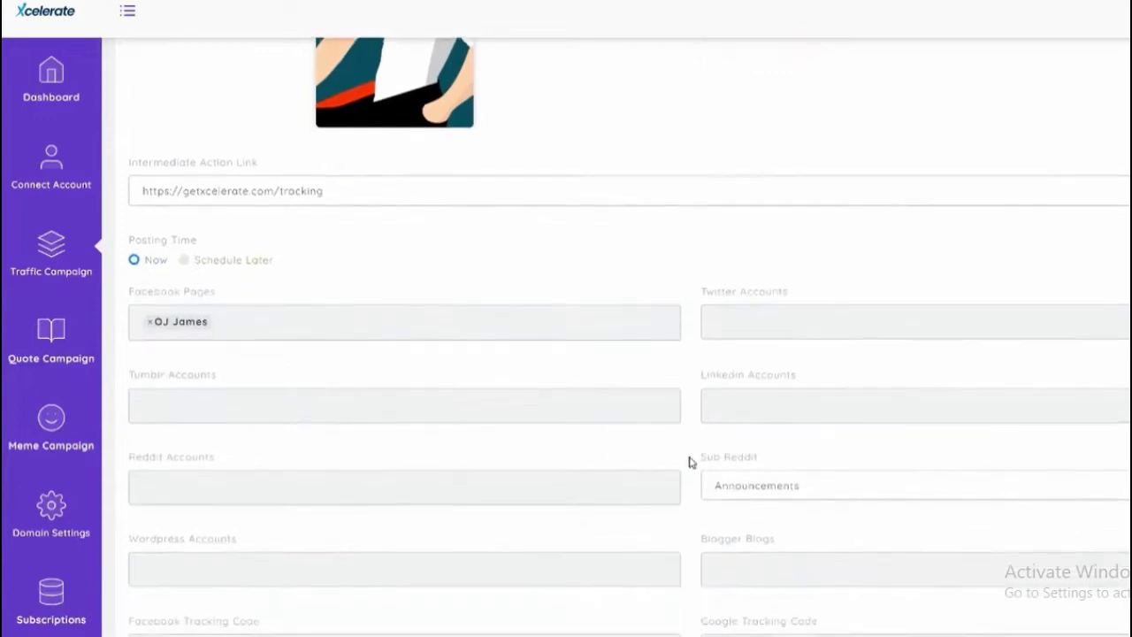
pyautogui.scroll(3, 214, 442)
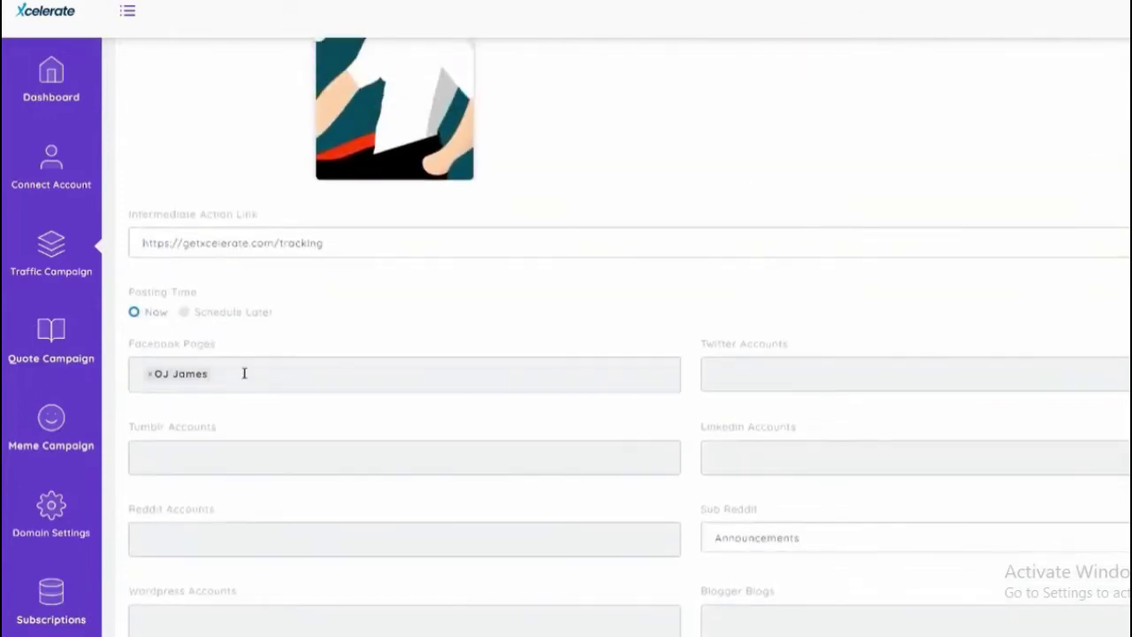
pyautogui.scroll(-3, 215, 341)
pyautogui.click(162, 561)
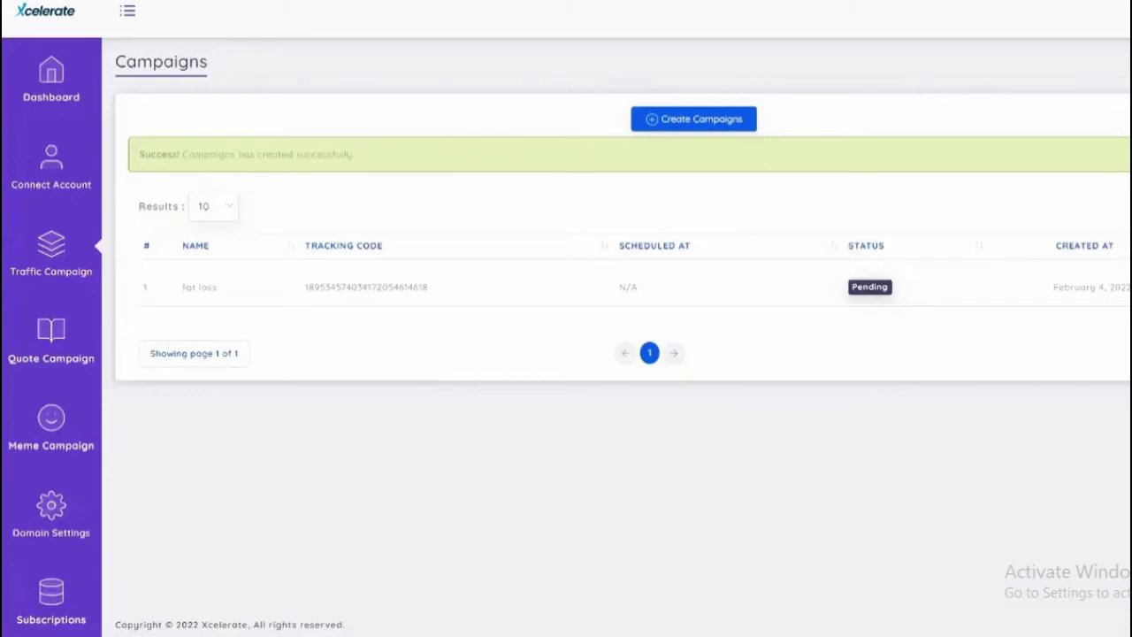
# Step: View the fat loss report's Overview, Country, Browser, OS, Device and Raw Data tabs, then Campaigns Report
pyautogui.click(1123, 286)
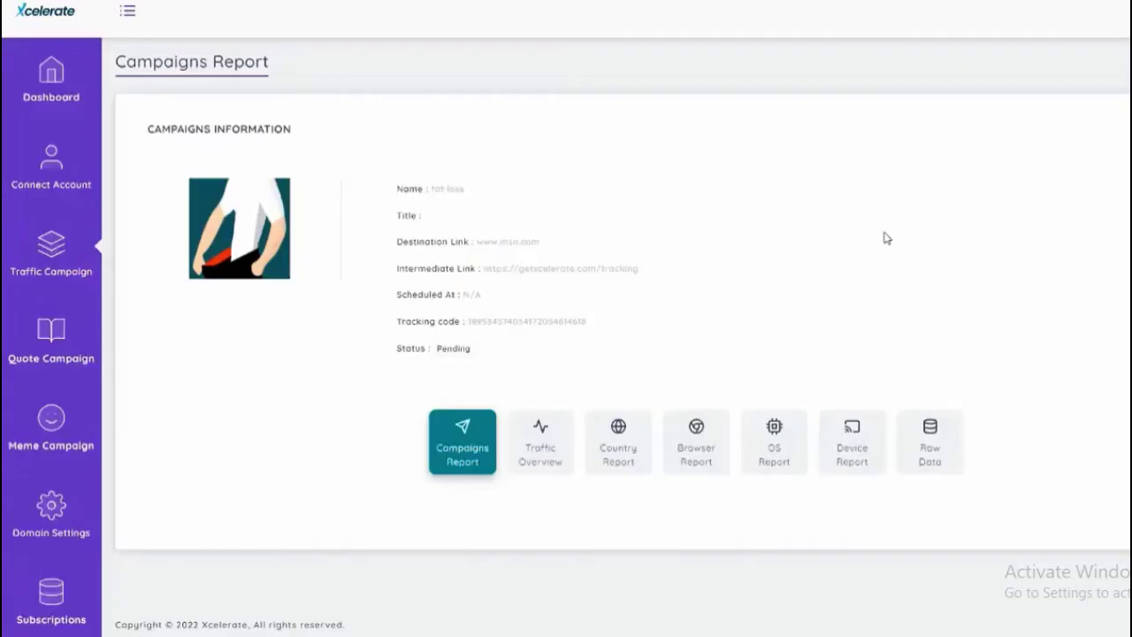
pyautogui.click(549, 437)
pyautogui.scroll(-3, 600, 467)
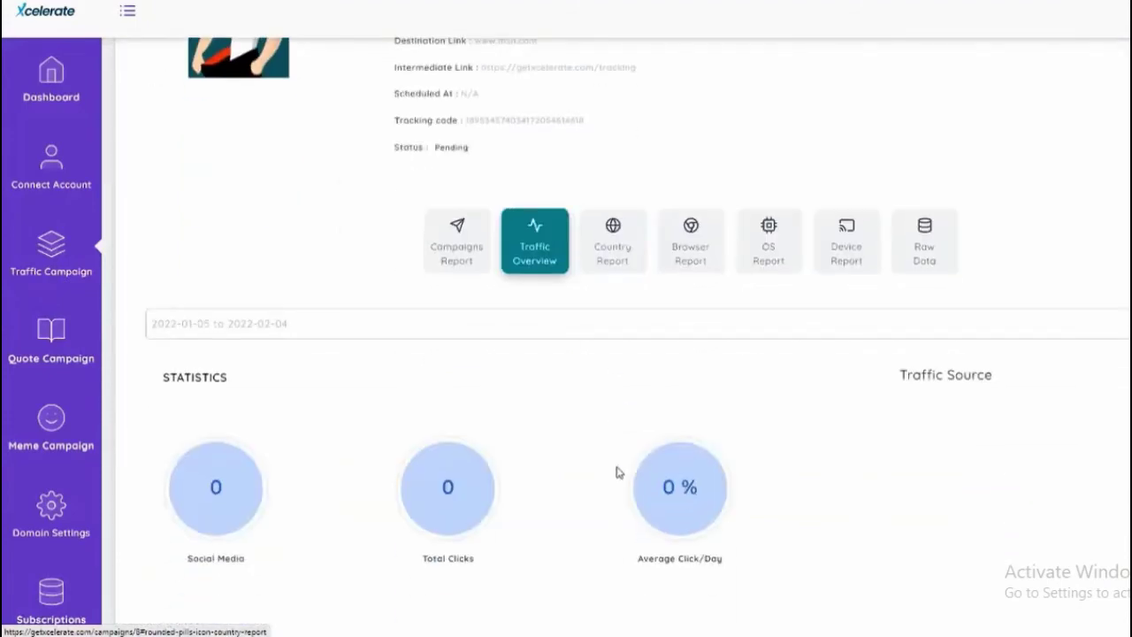
pyautogui.click(630, 188)
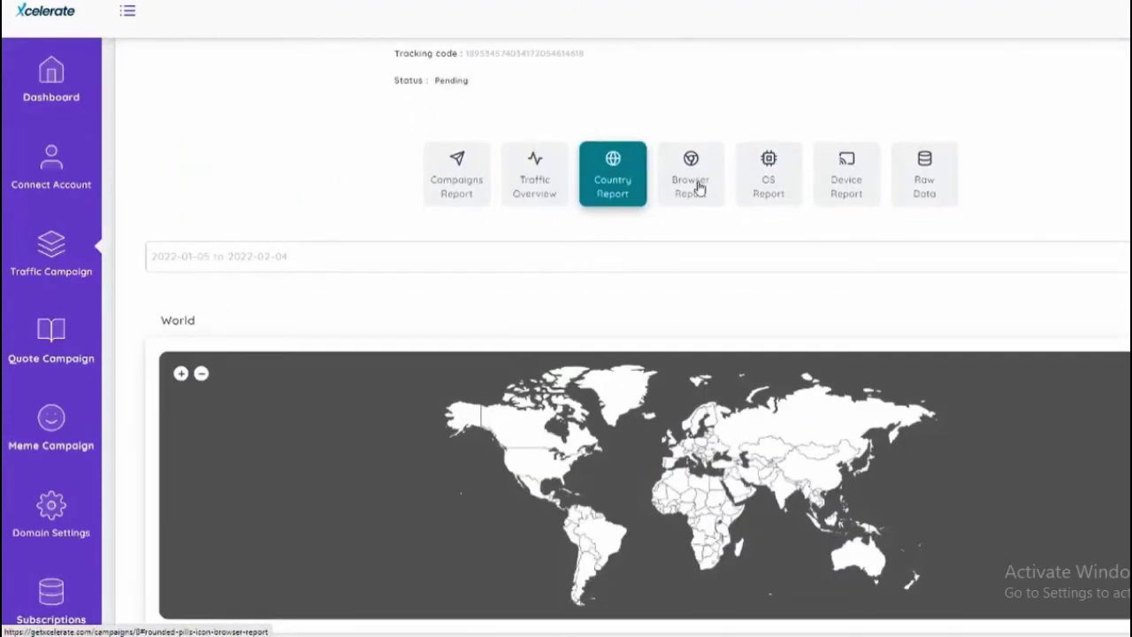
pyautogui.click(697, 187)
pyautogui.click(774, 370)
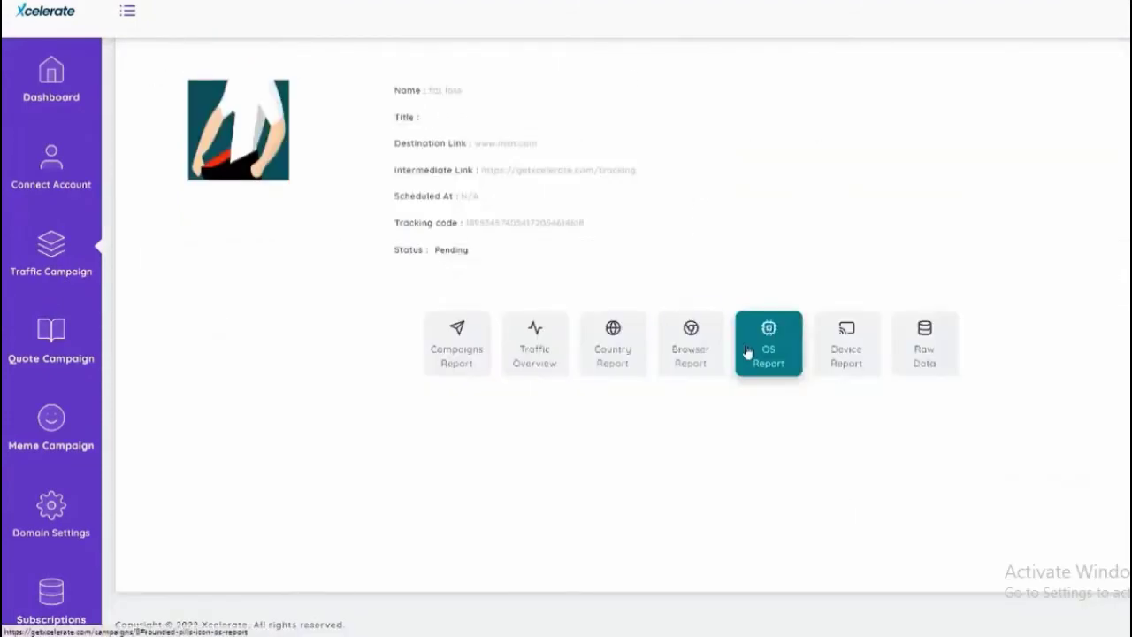
pyautogui.click(856, 365)
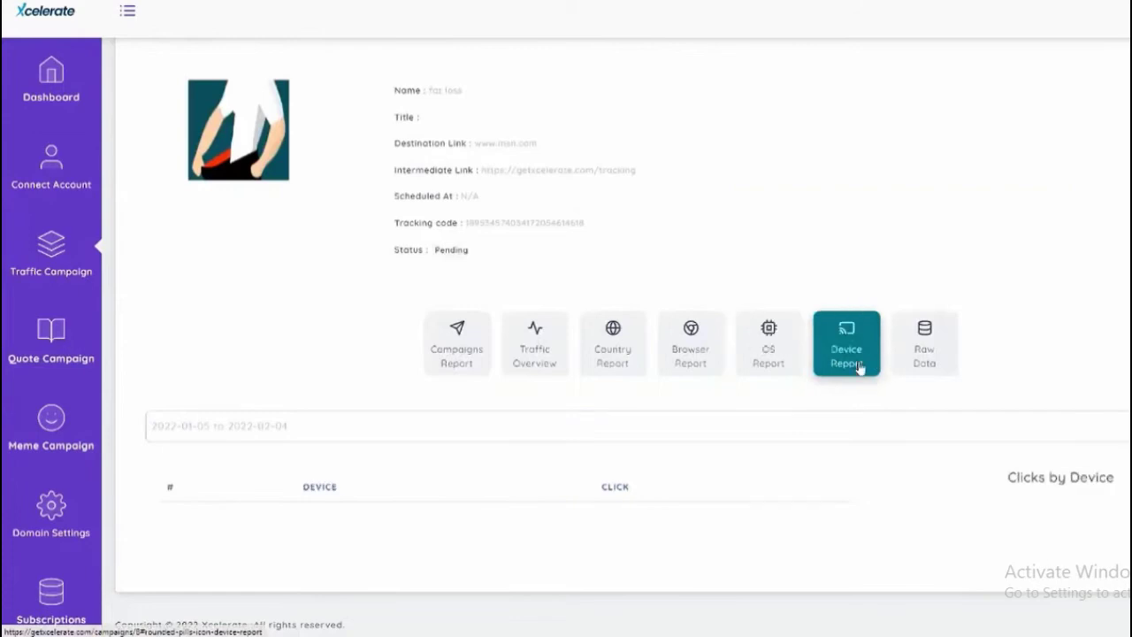
pyautogui.click(922, 351)
pyautogui.scroll(-2, 460, 358)
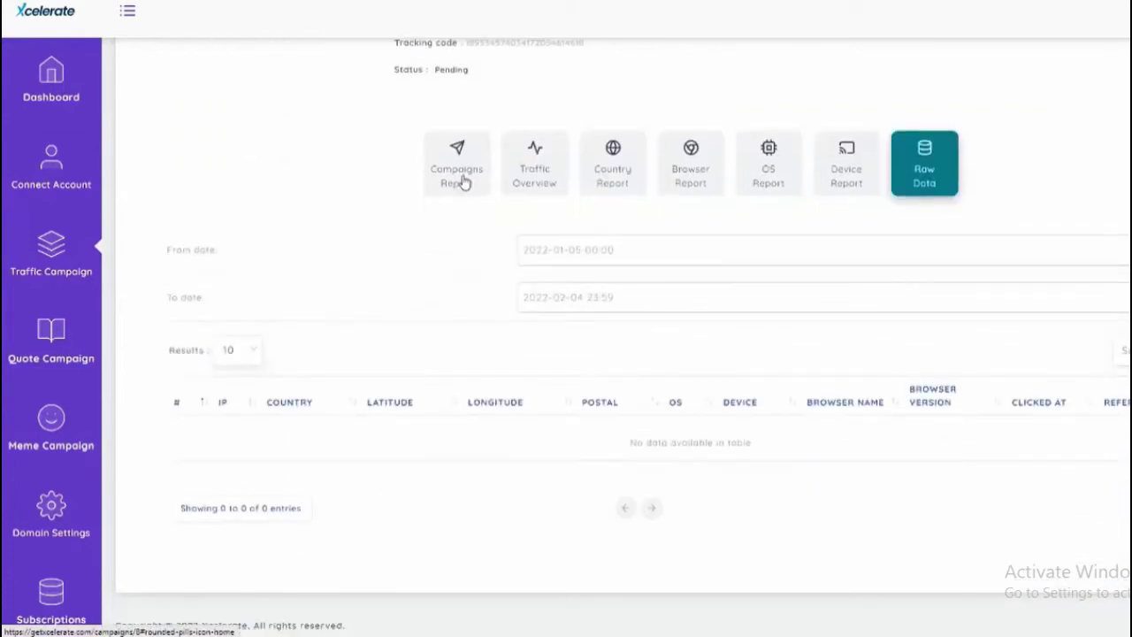
pyautogui.click(458, 177)
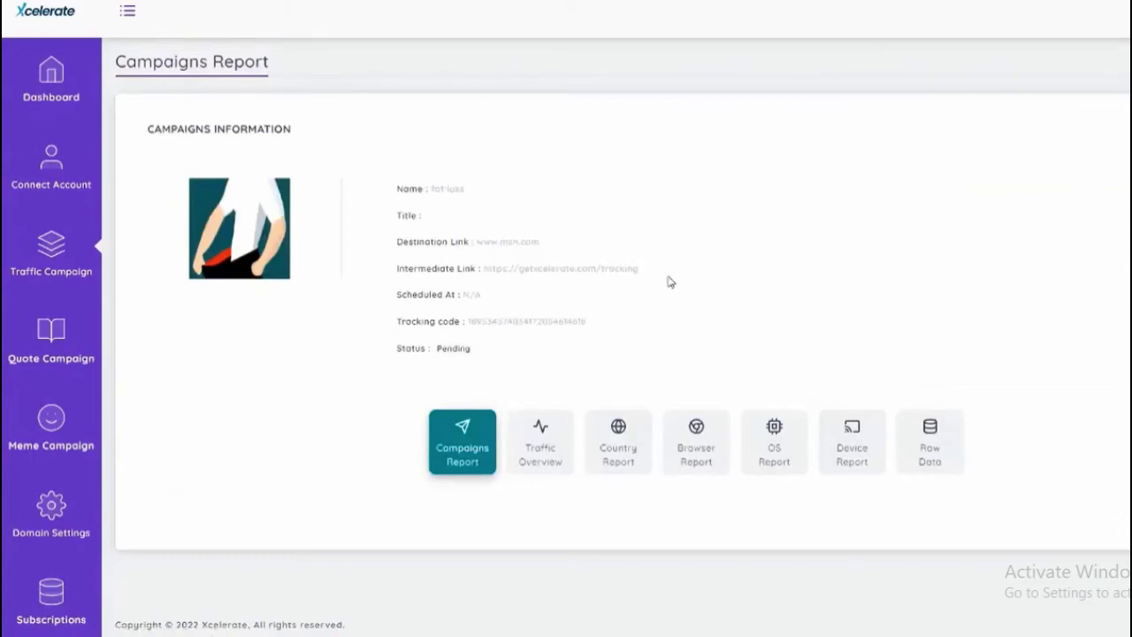
pyautogui.moveTo(645, 275); pyautogui.dragTo(484, 268)
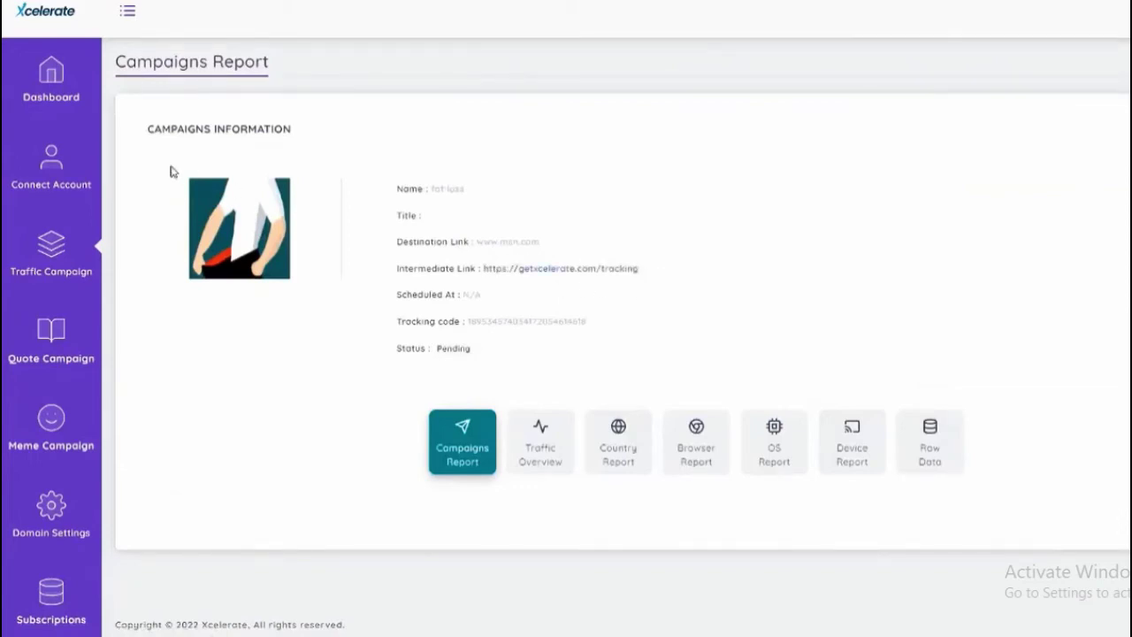
# Step: Start a new campaign from Traffic Campaign > New Campaigns
pyautogui.click(53, 350)
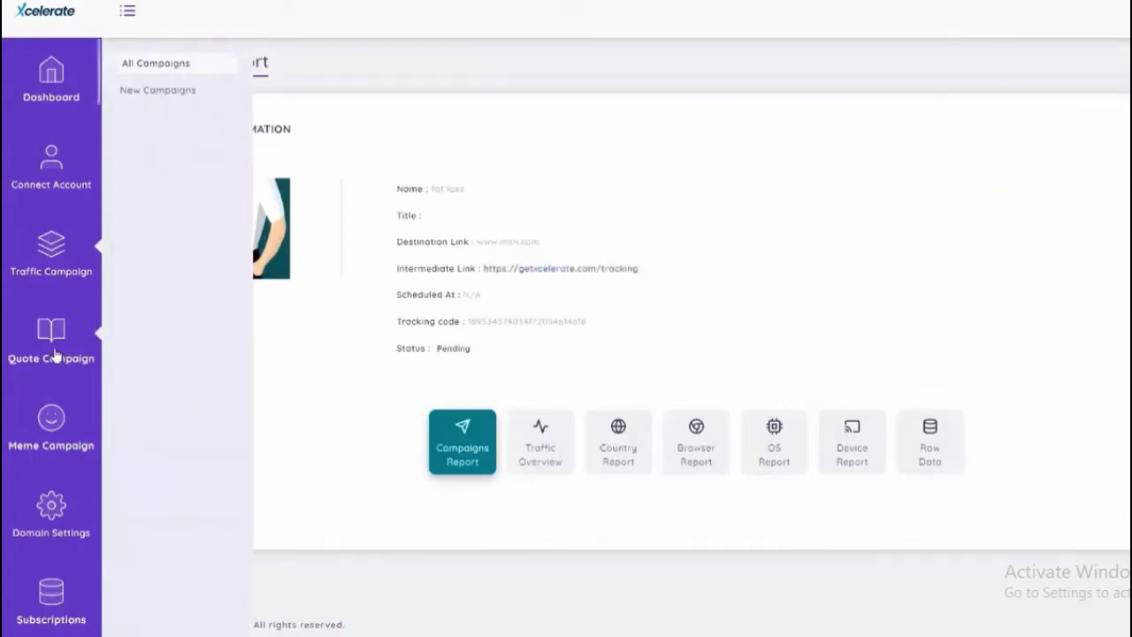
pyautogui.click(133, 97)
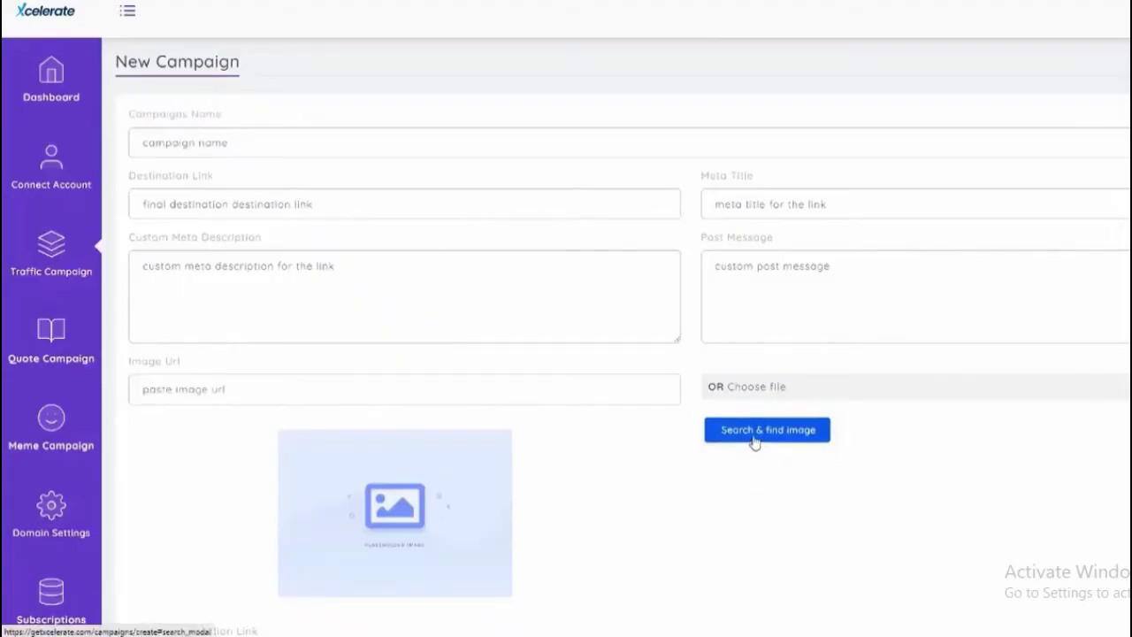
pyautogui.scroll(-6, 614, 406)
pyautogui.scroll(3, 596, 399)
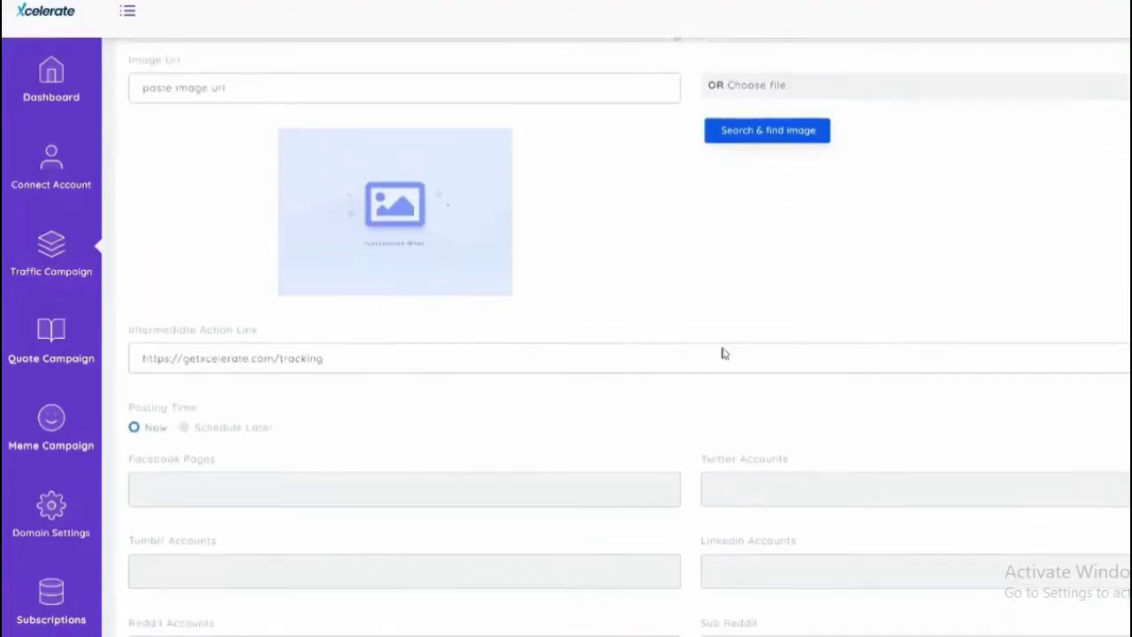
# Step: Preview Unsplash image results for 'fat loss' and close without choosing one
pyautogui.click(738, 104)
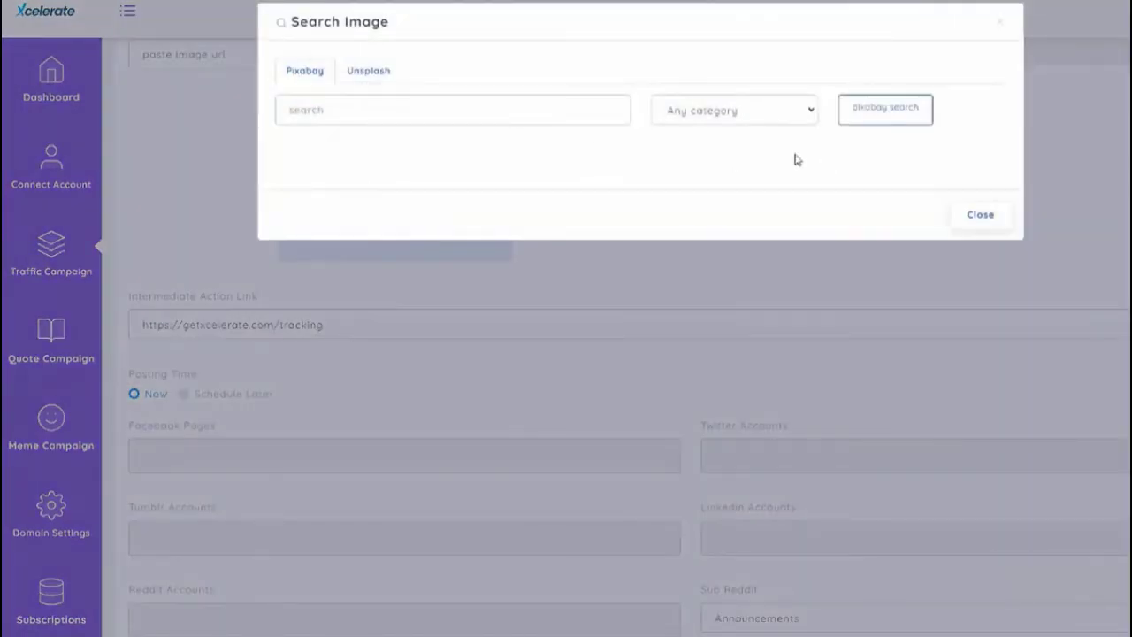
pyautogui.click(380, 72)
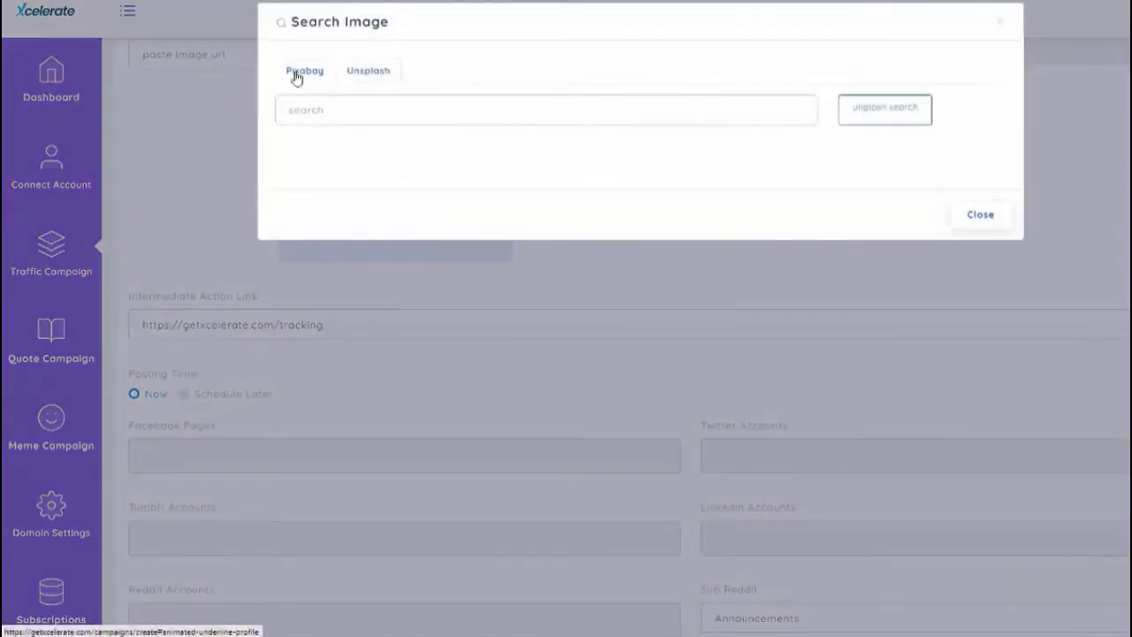
pyautogui.click(351, 101)
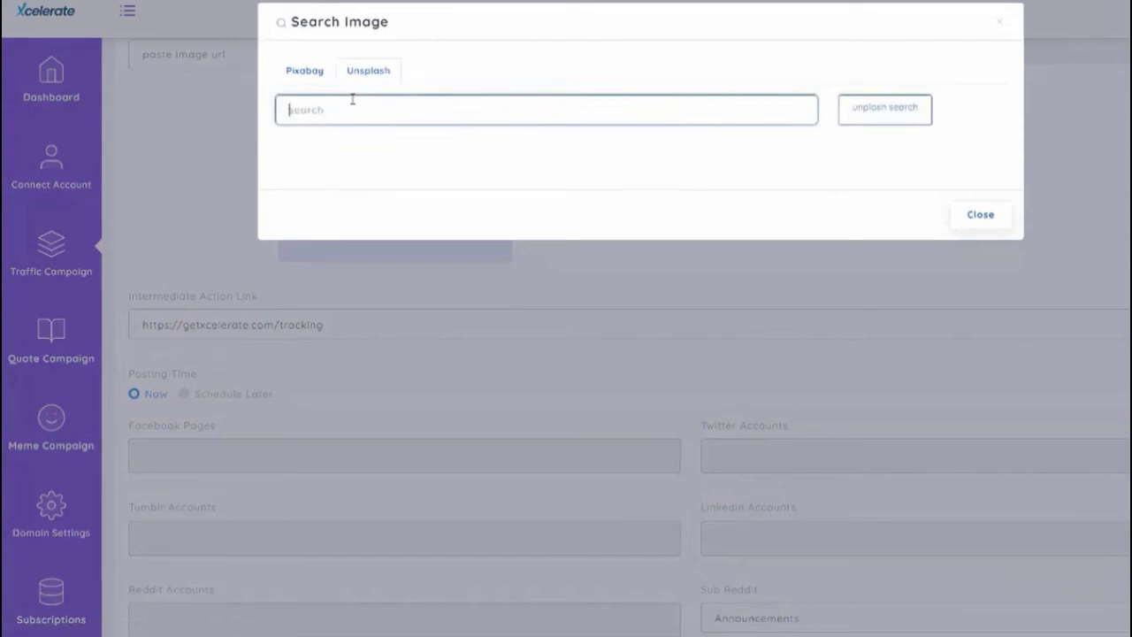
pyautogui.write('fat loss')
pyautogui.press('Return')
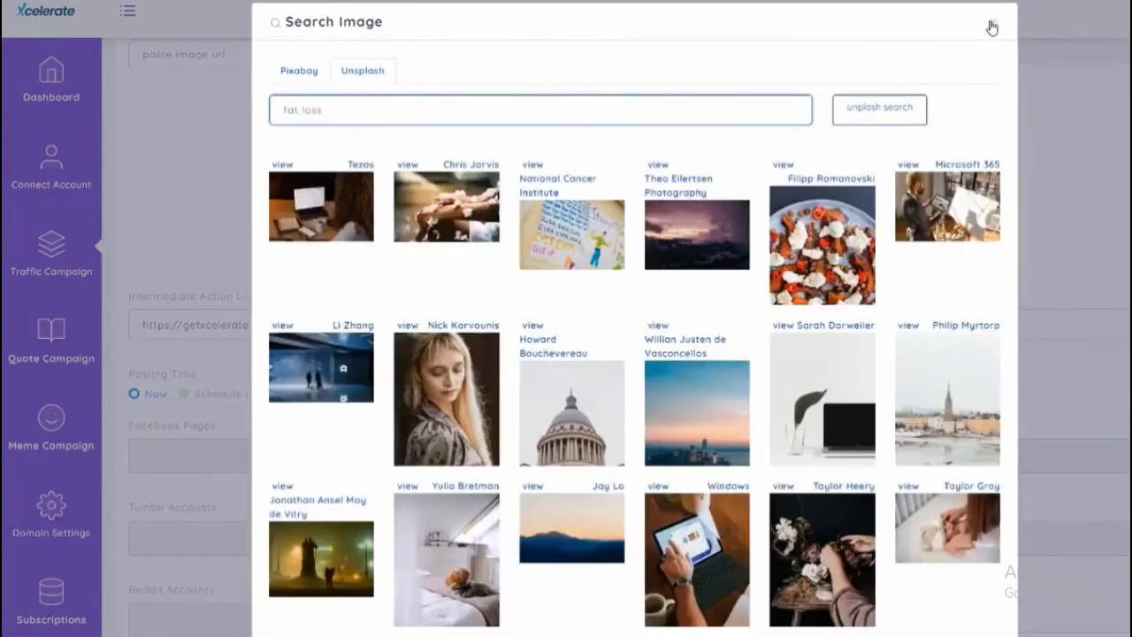
pyautogui.click(992, 26)
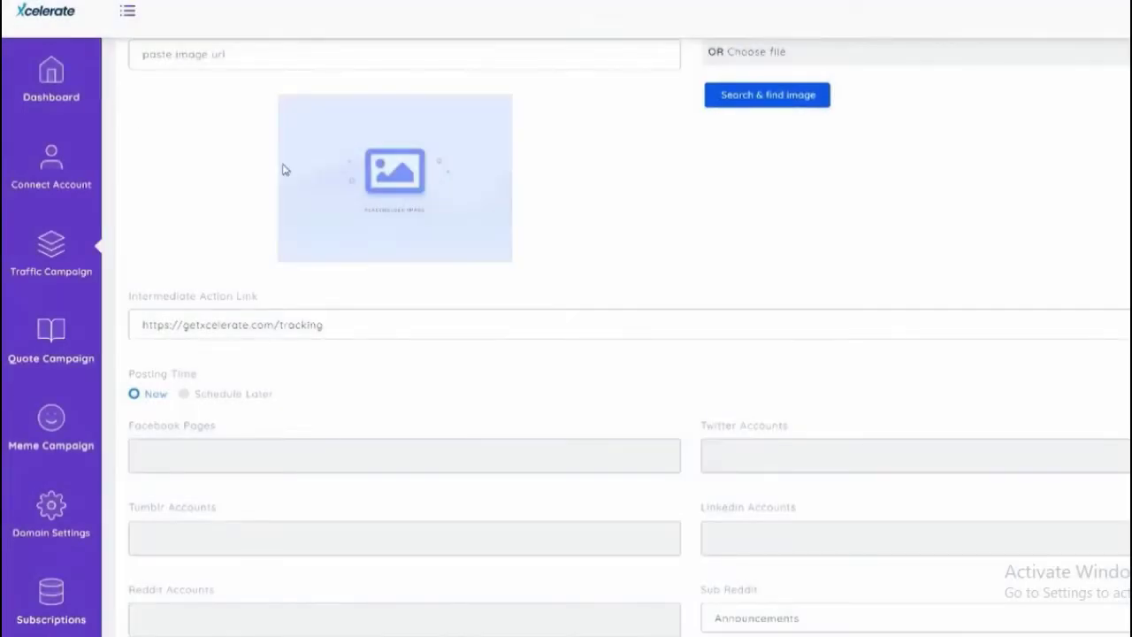
# Step: Leave the new campaign form blank and go to the Quote Campaigns list
pyautogui.scroll(-3, 533, 351)
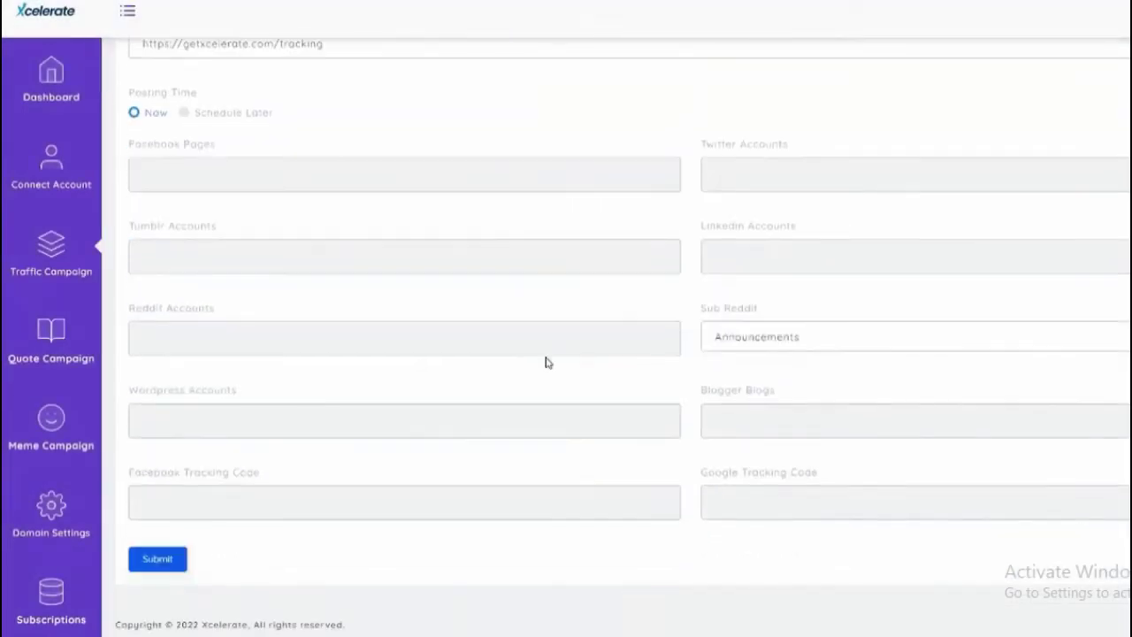
pyautogui.scroll(5, 546, 356)
pyautogui.scroll(2, 531, 355)
pyautogui.click(474, 152)
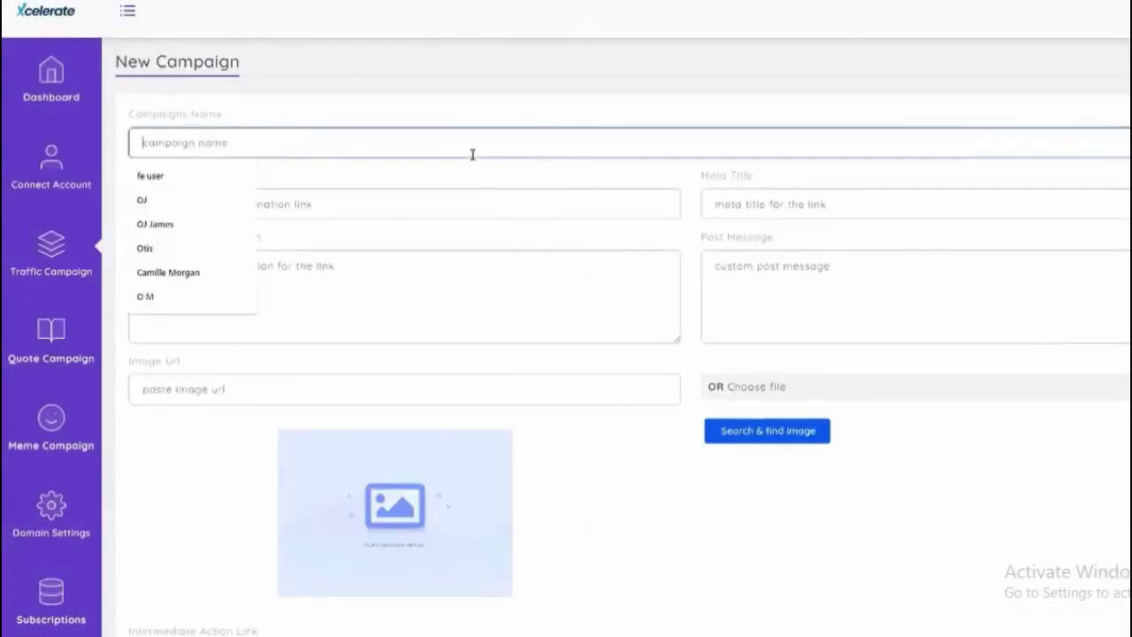
pyautogui.click(77, 320)
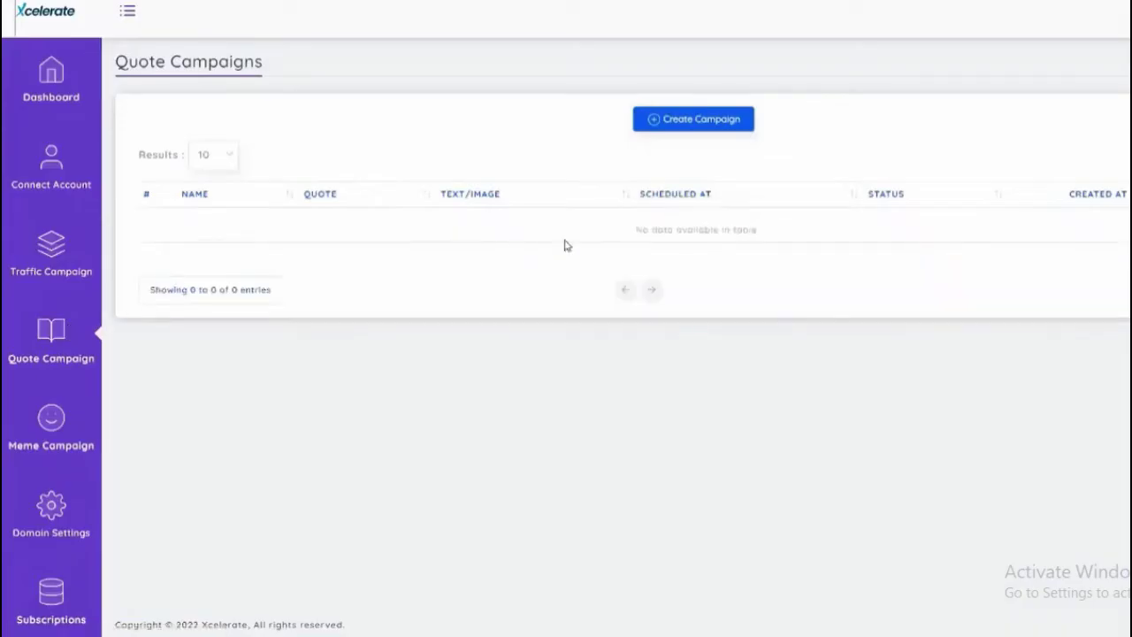
# Step: Open Create Campaign and filter the quote library to the Quotes category
pyautogui.click(708, 124)
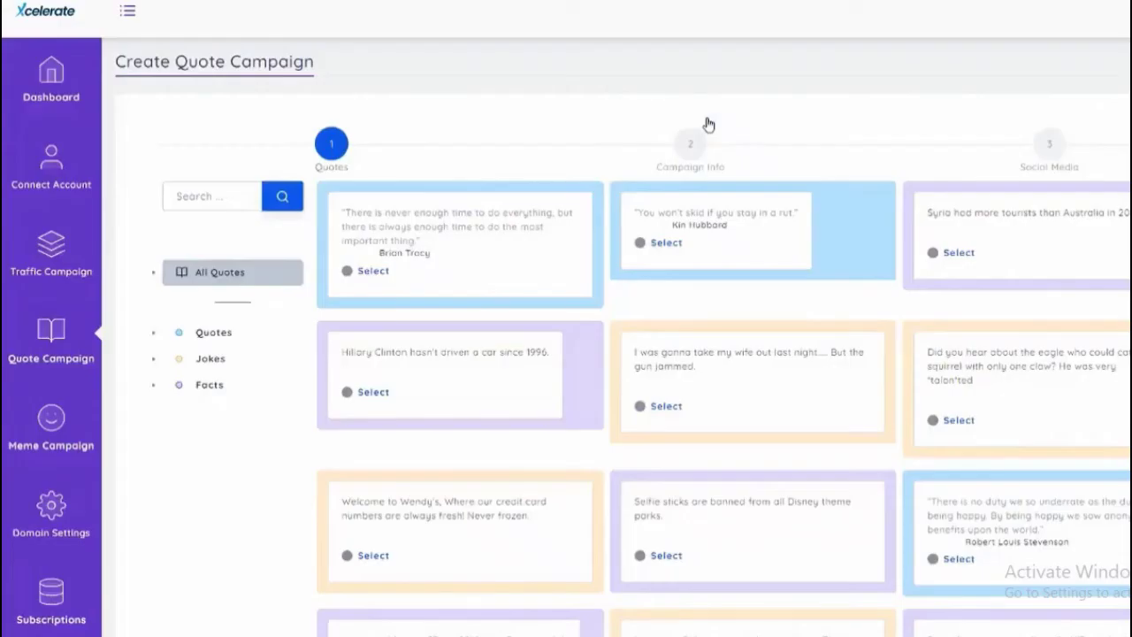
pyautogui.moveTo(97, 353)
pyautogui.click(223, 341)
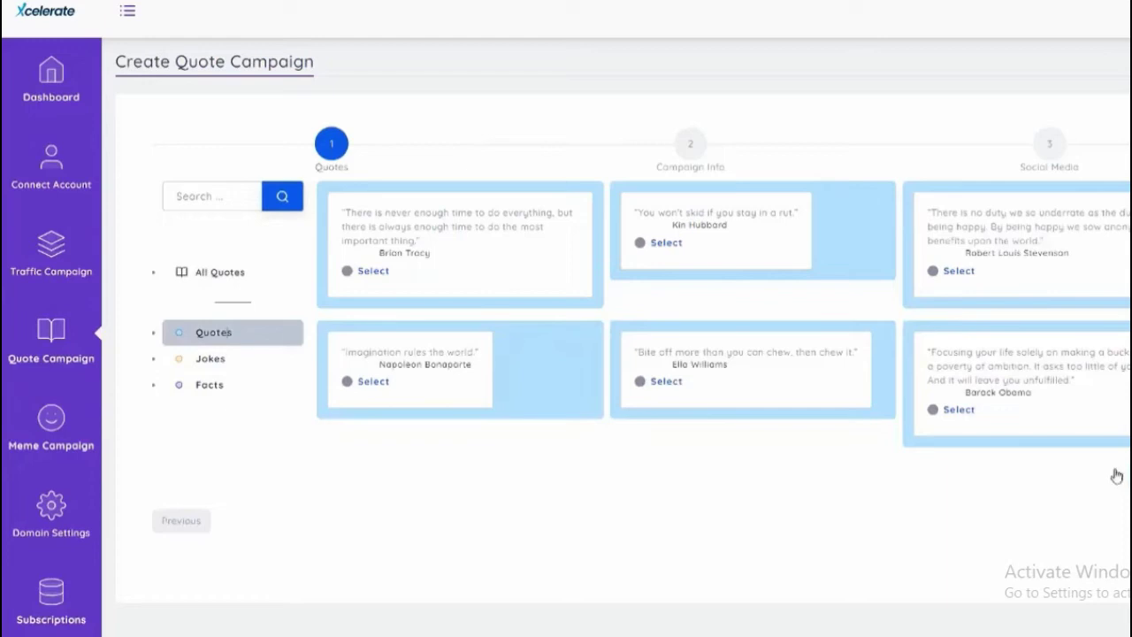
# Step: Search the quotes for 'fat' across All Quotes categories
pyautogui.click(209, 195)
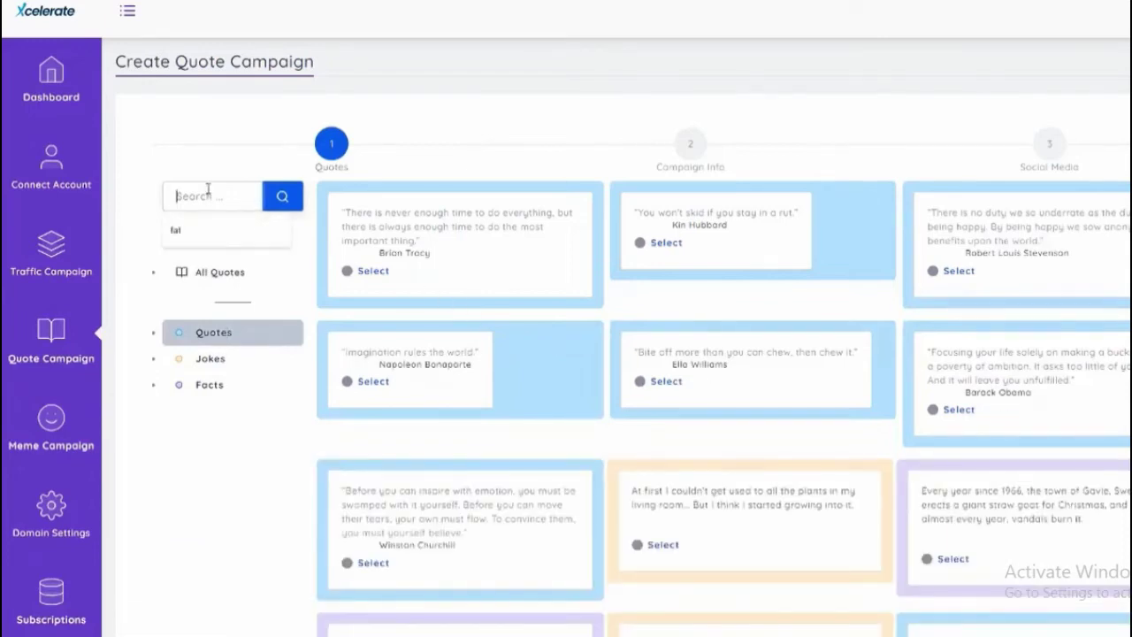
pyautogui.write('fat loss')
pyautogui.click(283, 199)
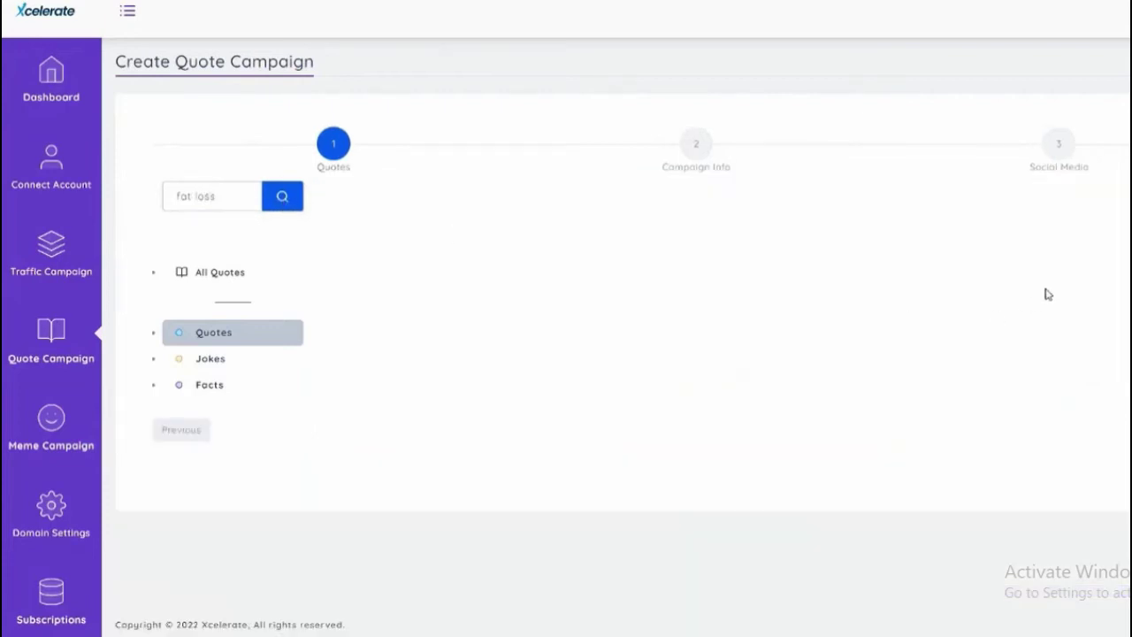
pyautogui.click(222, 281)
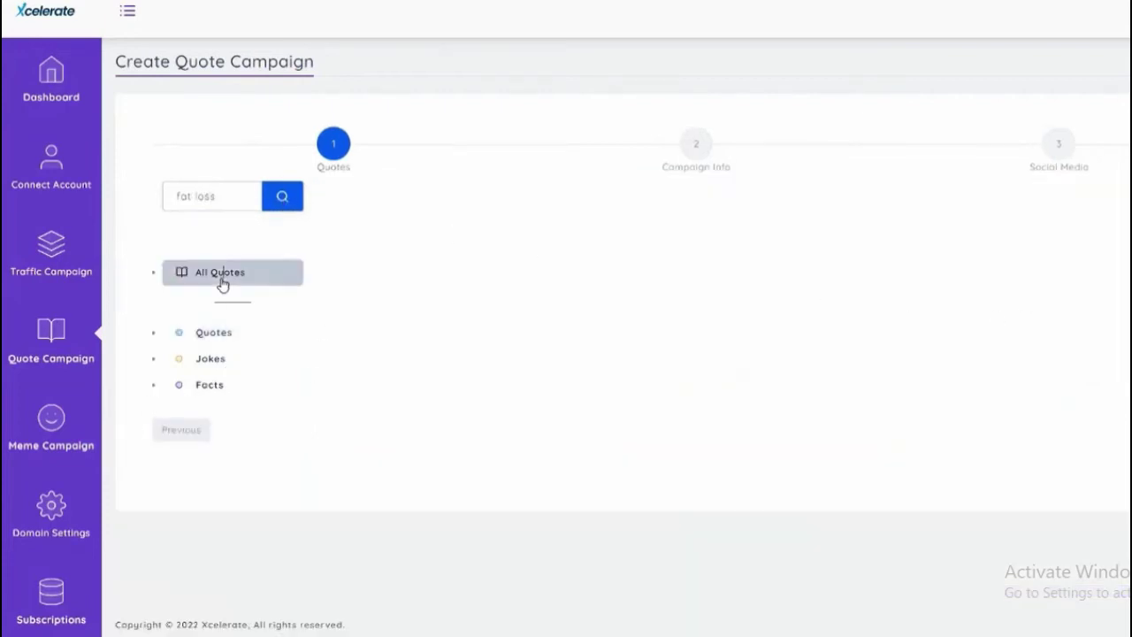
pyautogui.click(281, 200)
# Step: Search quotes for 'love' and select the Anatole France quote 'you learn to love by loving'
pyautogui.hotkey('ctrl', 'a')
pyautogui.press('BackSpace')
pyautogui.write('lo')
pyautogui.click(288, 207)
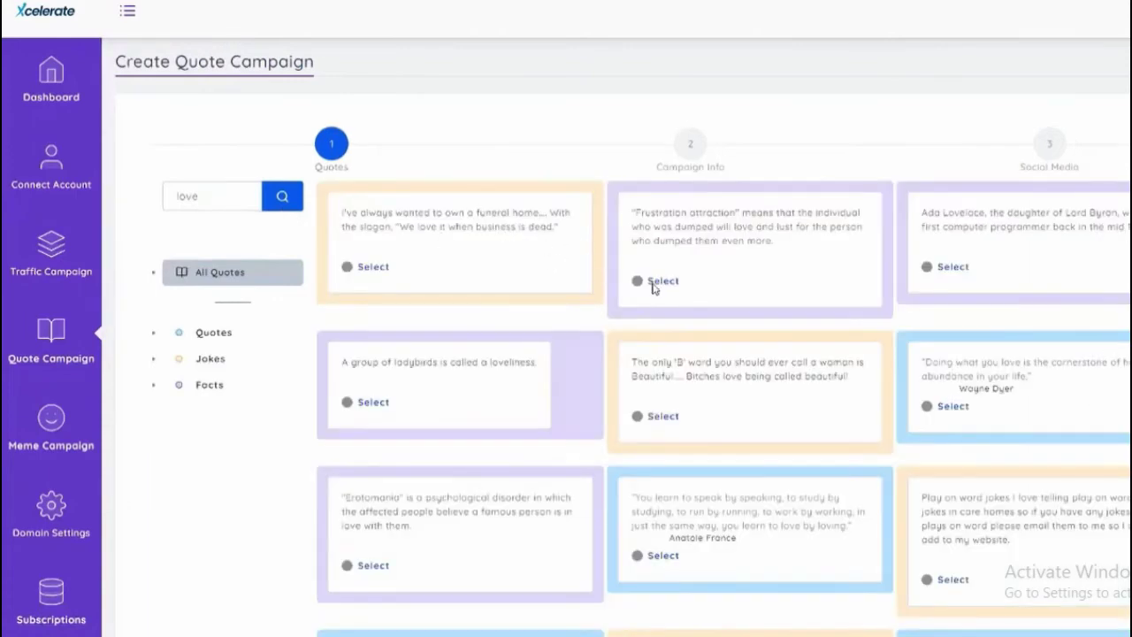
pyautogui.scroll(-5, 652, 287)
pyautogui.click(643, 155)
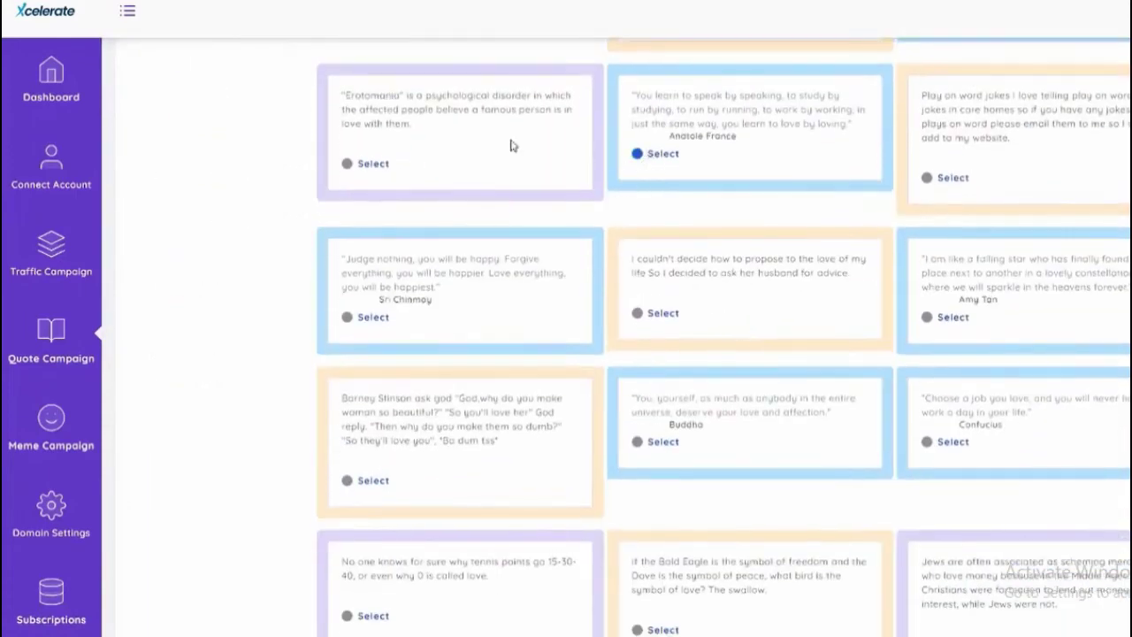
pyautogui.scroll(-3, 819, 446)
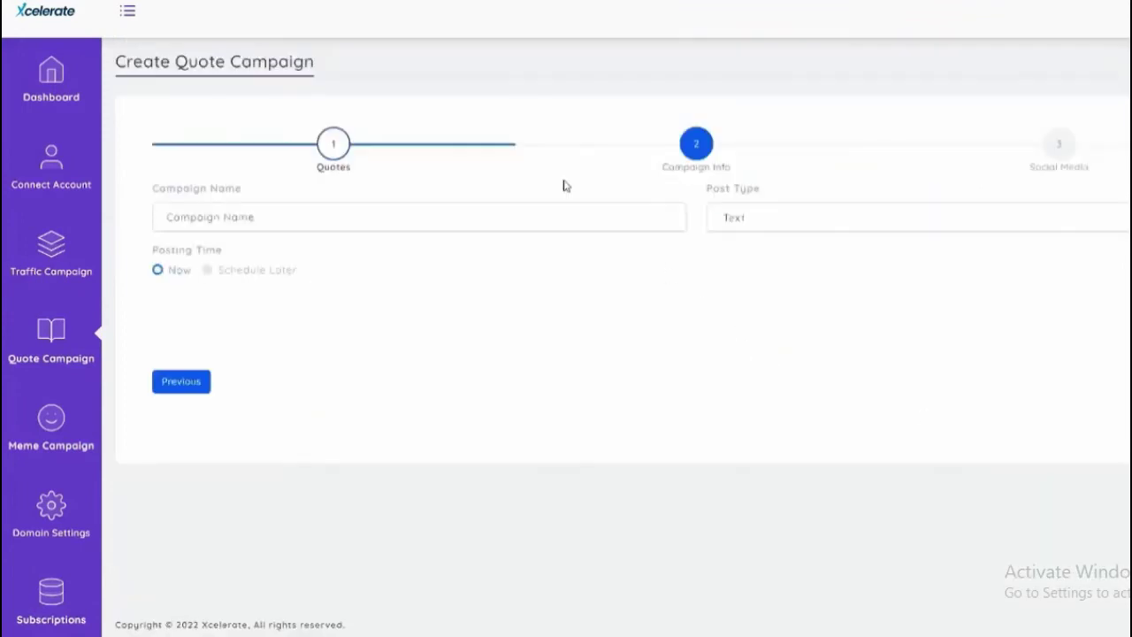
# Step: Make the quote post an Image with dark red text colour and dark red background
pyautogui.click(566, 209)
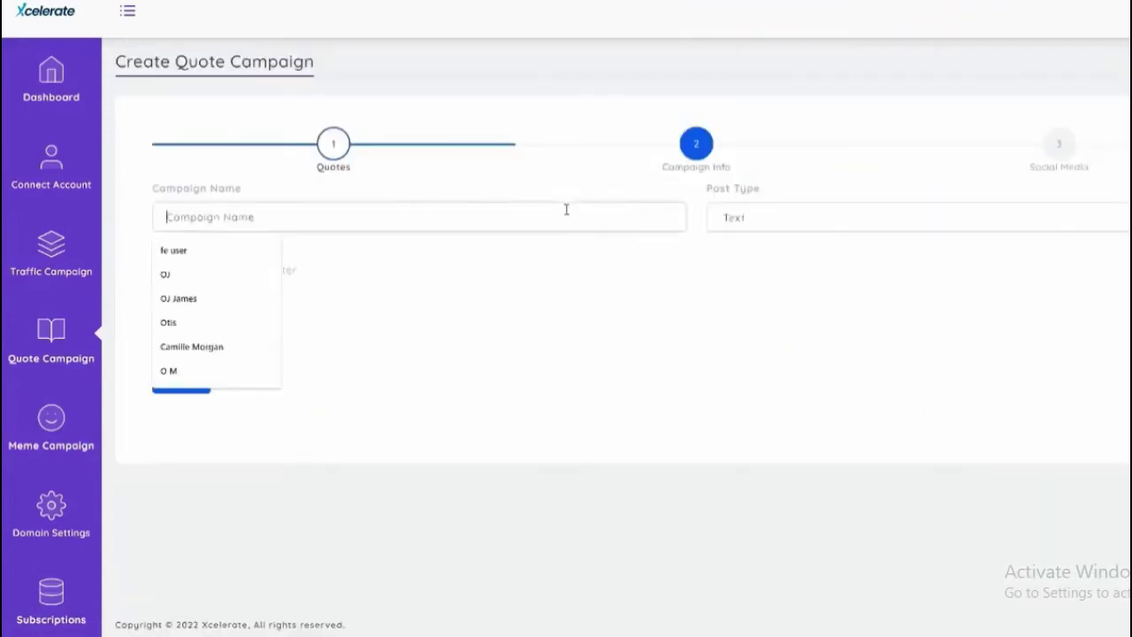
pyautogui.click(677, 409)
pyautogui.click(253, 220)
pyautogui.click(753, 226)
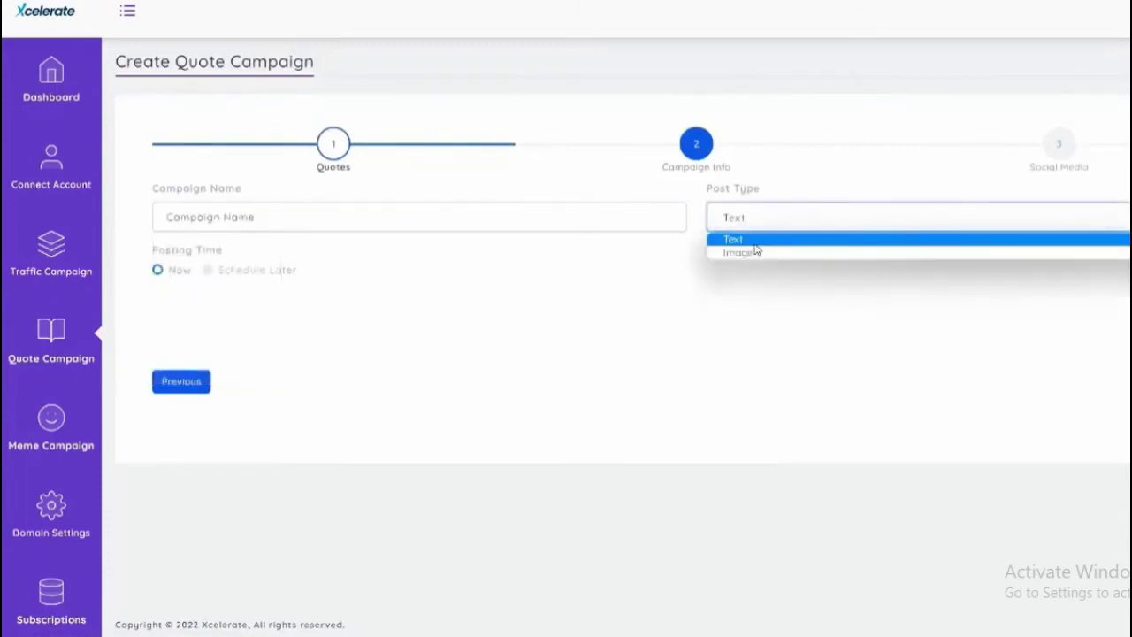
pyautogui.click(752, 252)
pyautogui.click(413, 284)
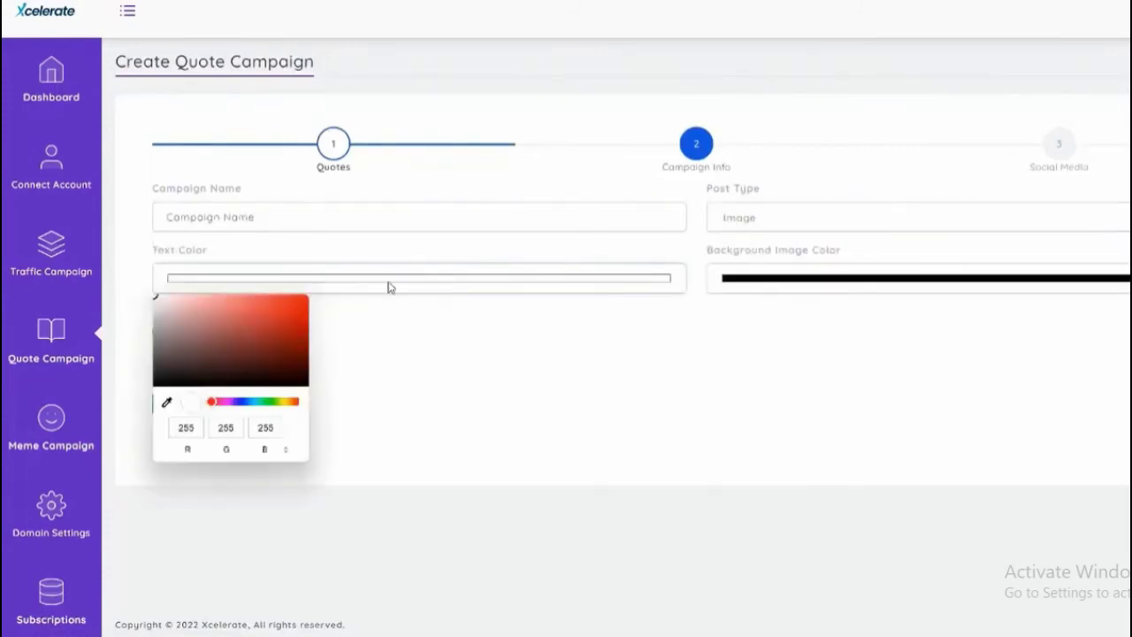
pyautogui.click(255, 336)
pyautogui.click(765, 279)
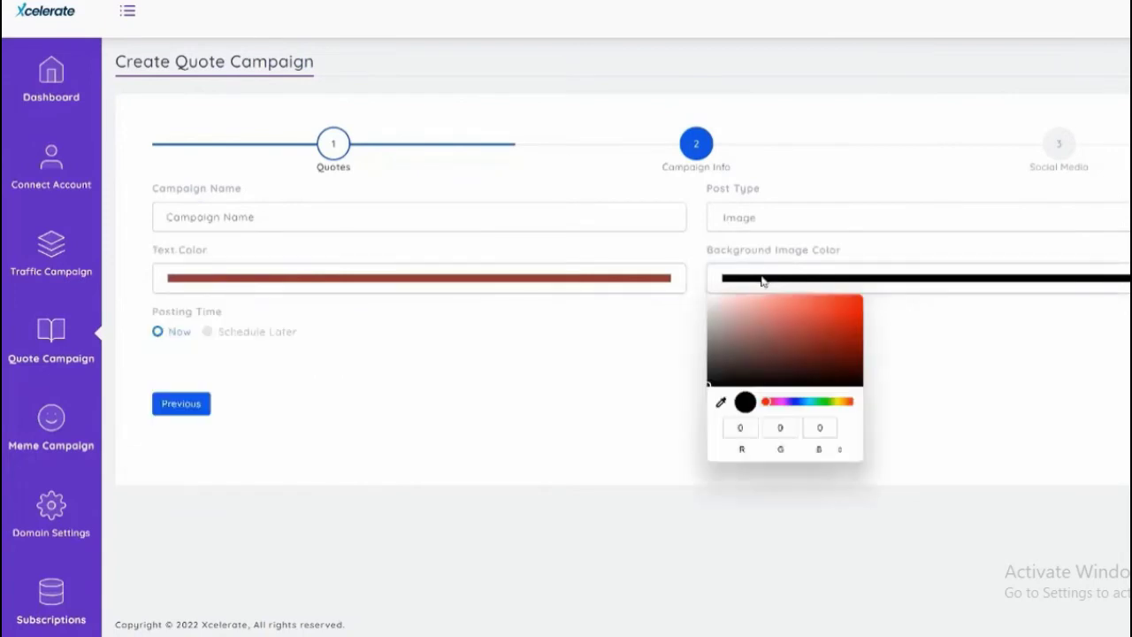
pyautogui.click(797, 361)
# Step: Target the connected Facebook page for the quote post and check for Twitter accounts
pyautogui.click(1109, 398)
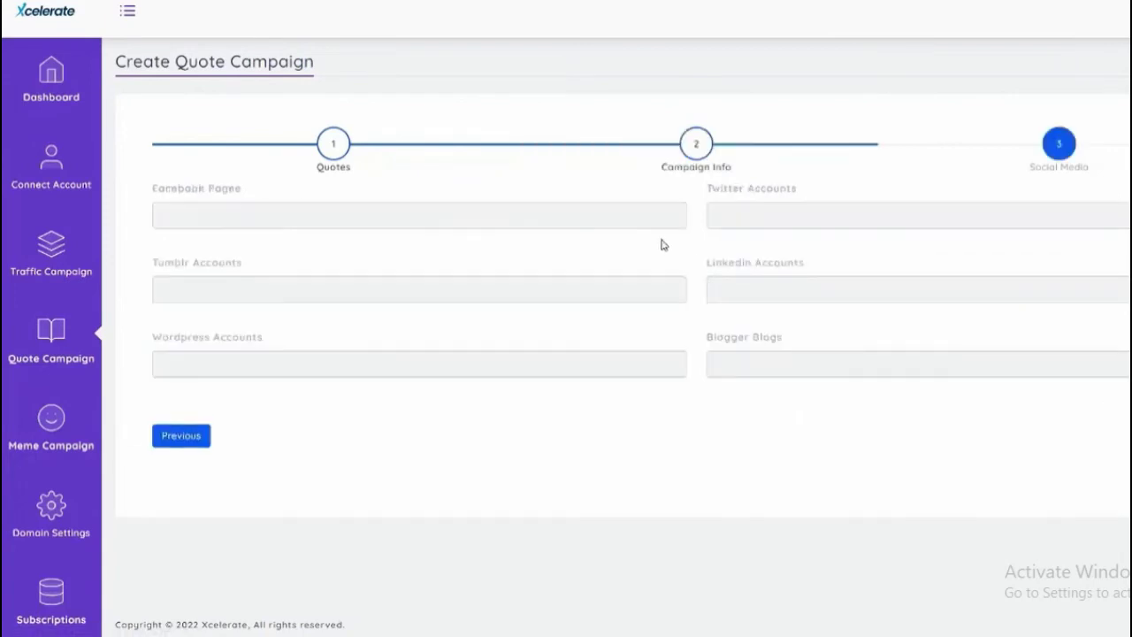
pyautogui.click(533, 209)
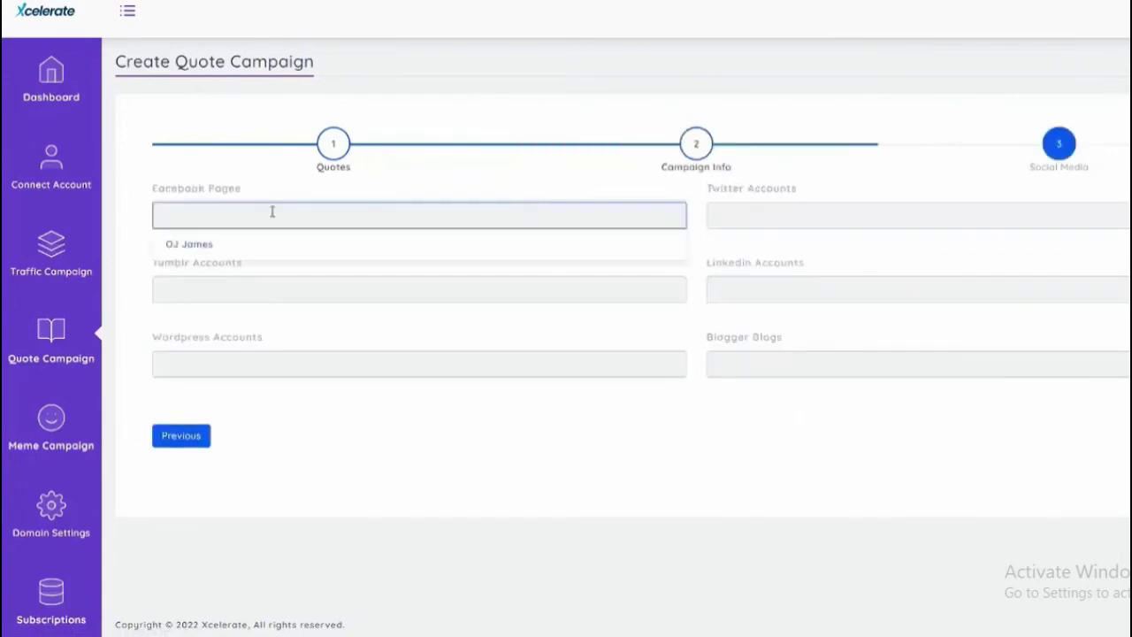
pyautogui.click(194, 244)
pyautogui.click(854, 215)
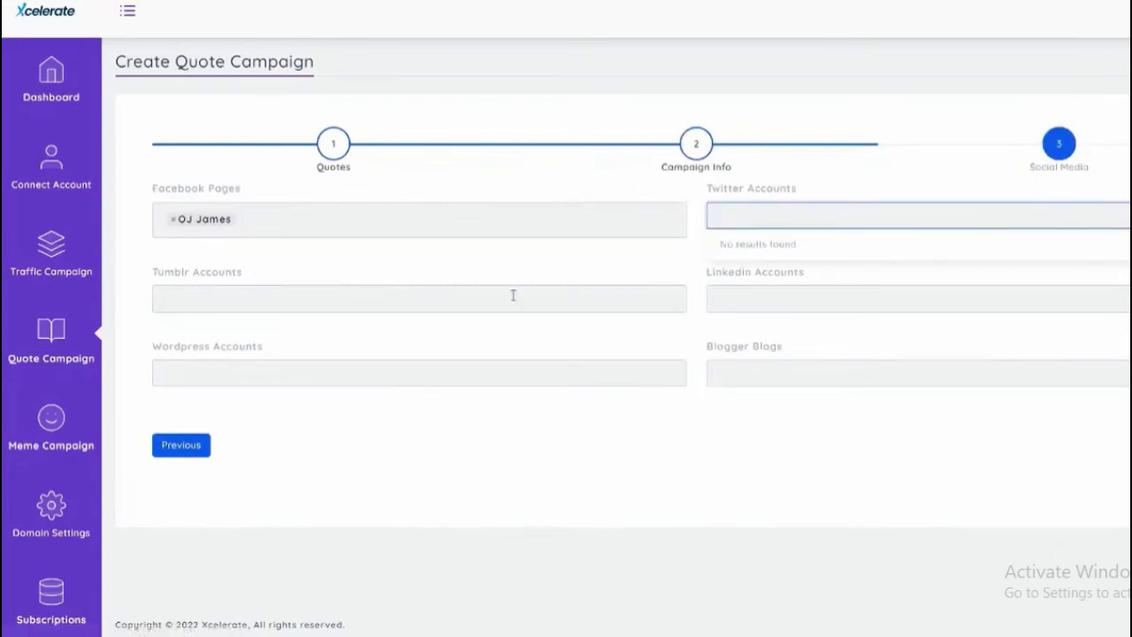
pyautogui.click(29, 421)
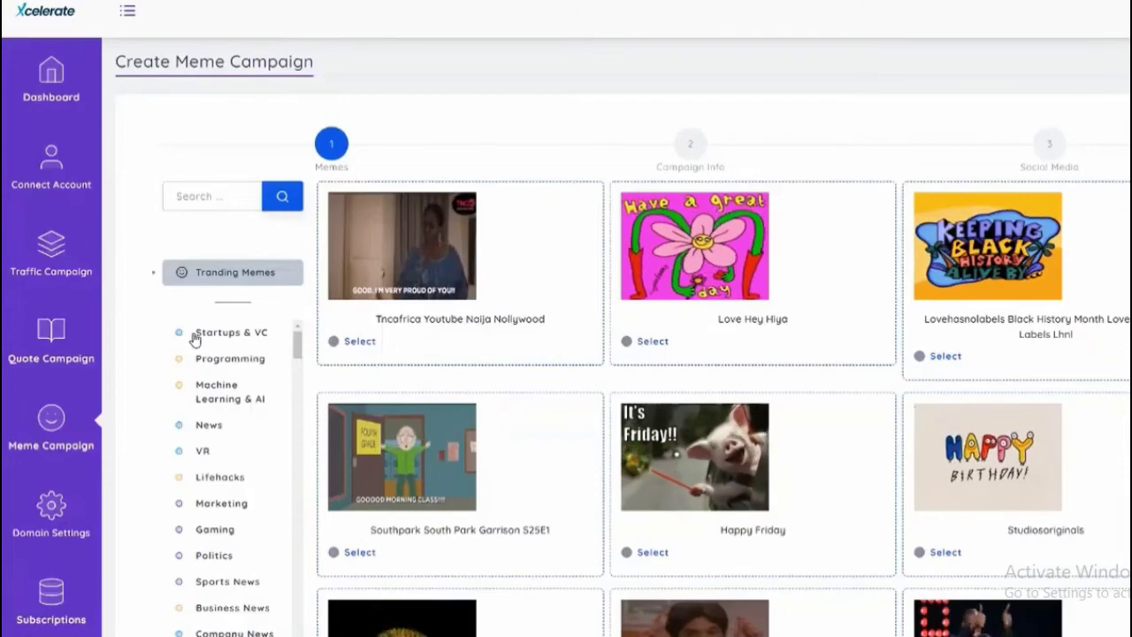
# Step: Filter the meme gallery to Software, listing memes like 'Cyberpunk Installation Software'
pyautogui.scroll(-3, 194, 339)
pyautogui.scroll(-10, 642, 382)
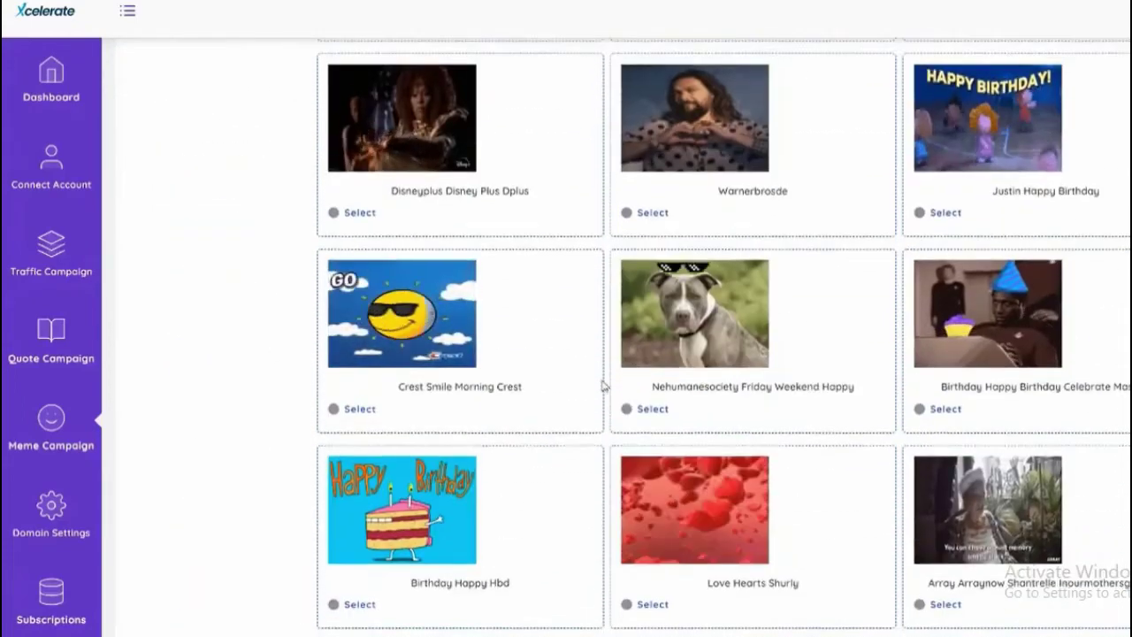
pyautogui.scroll(10, 602, 386)
pyautogui.scroll(-6, 260, 359)
pyautogui.scroll(3, 237, 339)
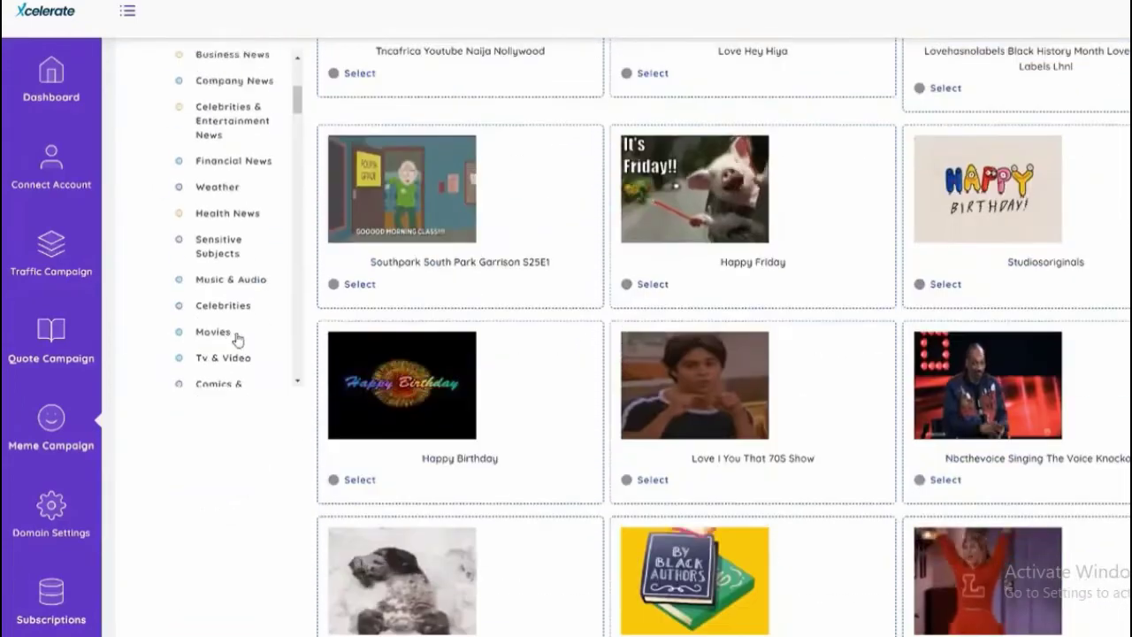
pyautogui.scroll(-5, 237, 340)
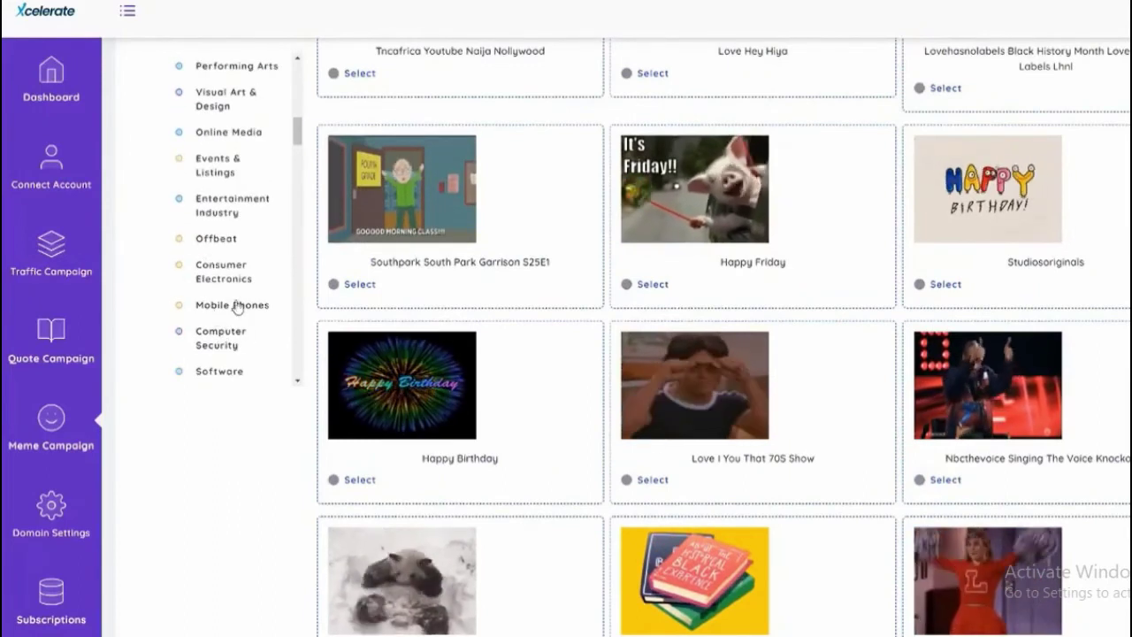
pyautogui.click(221, 372)
pyautogui.scroll(6, 184, 311)
pyautogui.scroll(-4, 262, 316)
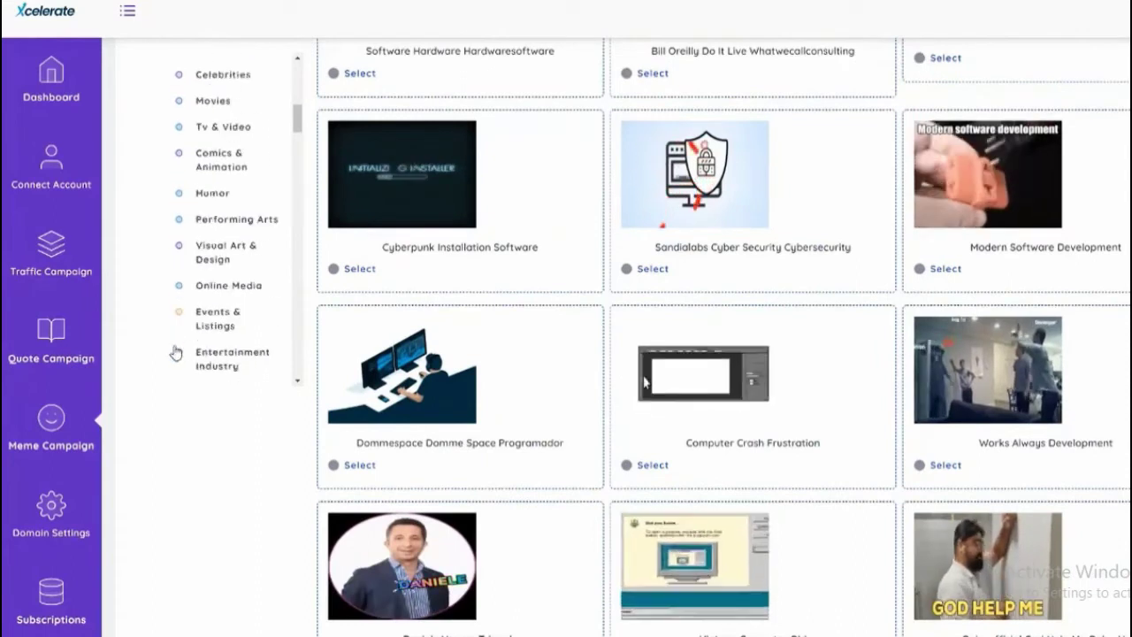
pyautogui.scroll(3, 151, 109)
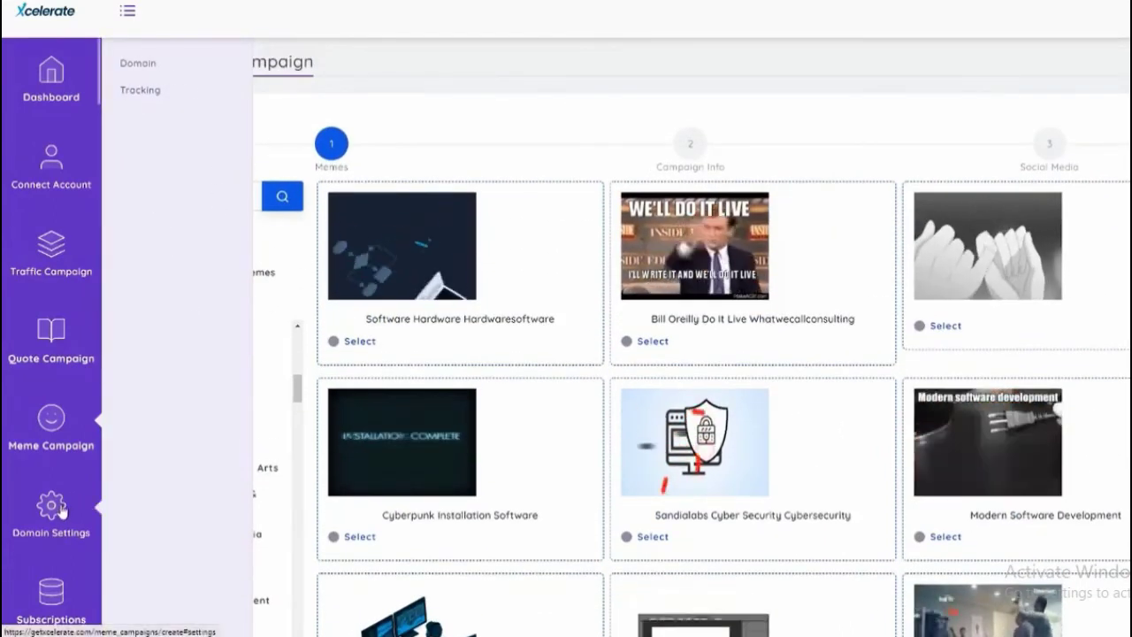
# Step: Start adding a new tracking code on the Tracking settings page
pyautogui.click(147, 97)
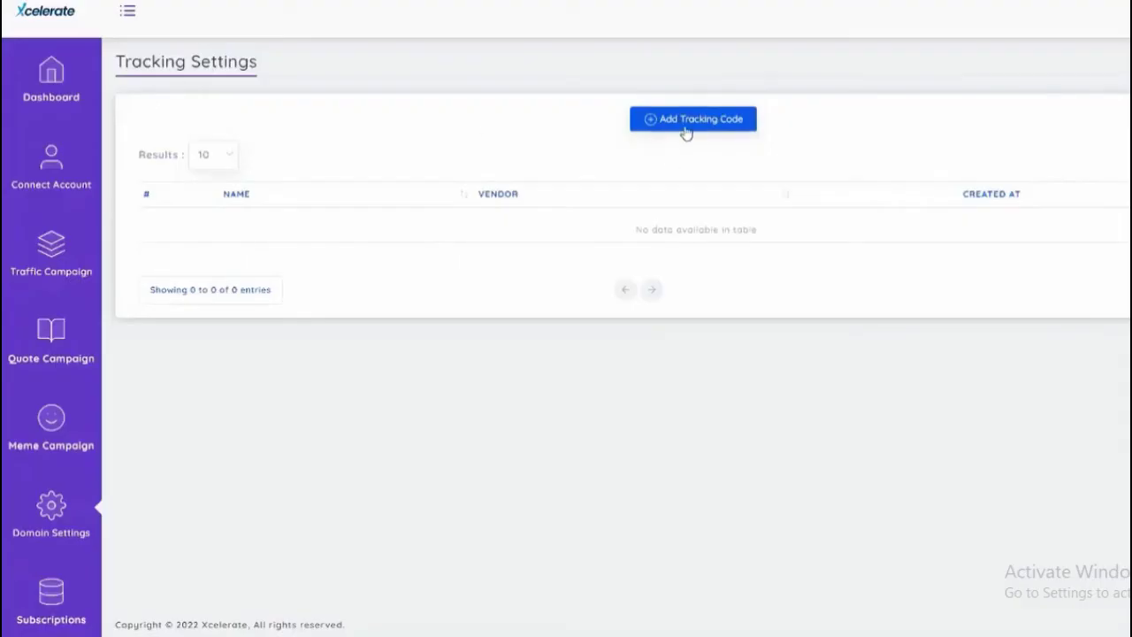
pyautogui.click(687, 124)
pyautogui.click(162, 156)
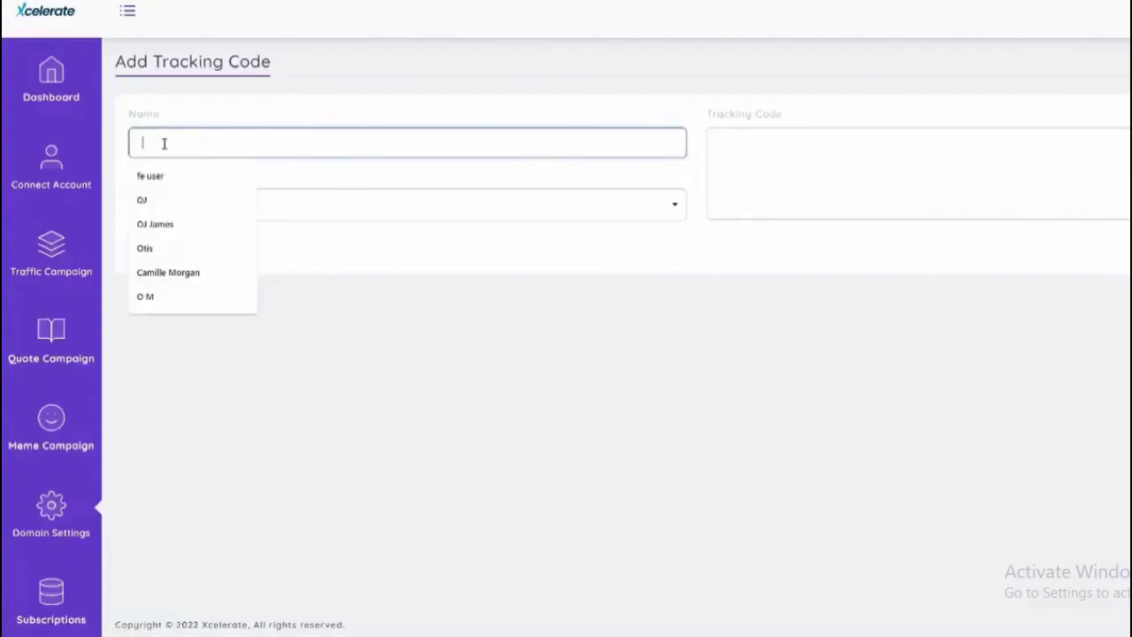
# Step: On Domain Settings, cancel the WordPress plugin and tracking script downloads
pyautogui.moveTo(53, 507)
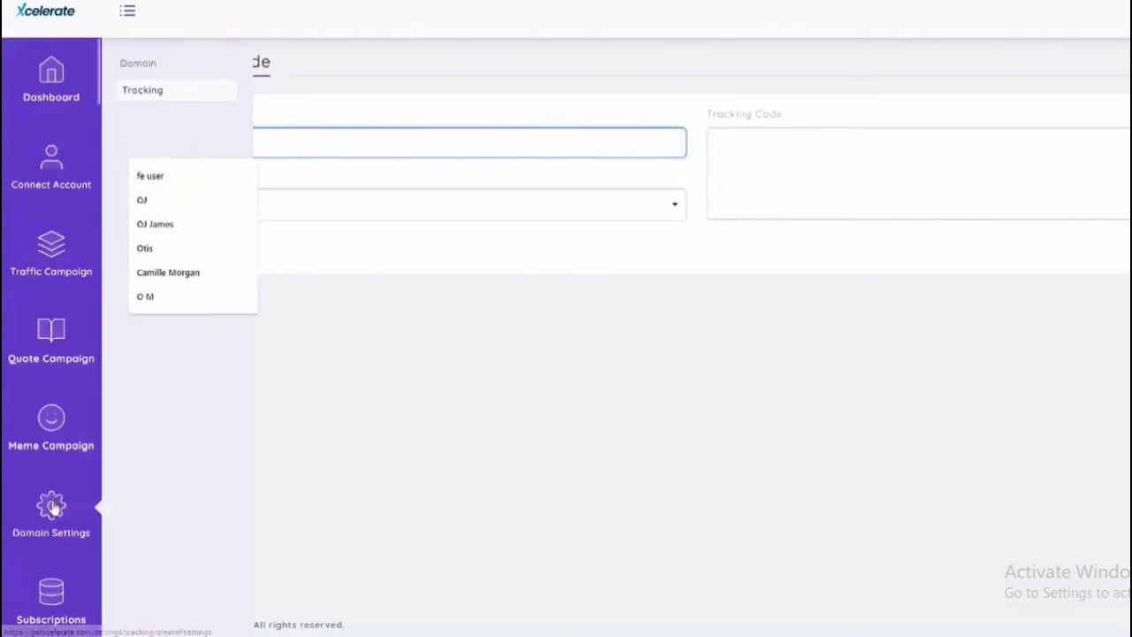
pyautogui.click(147, 64)
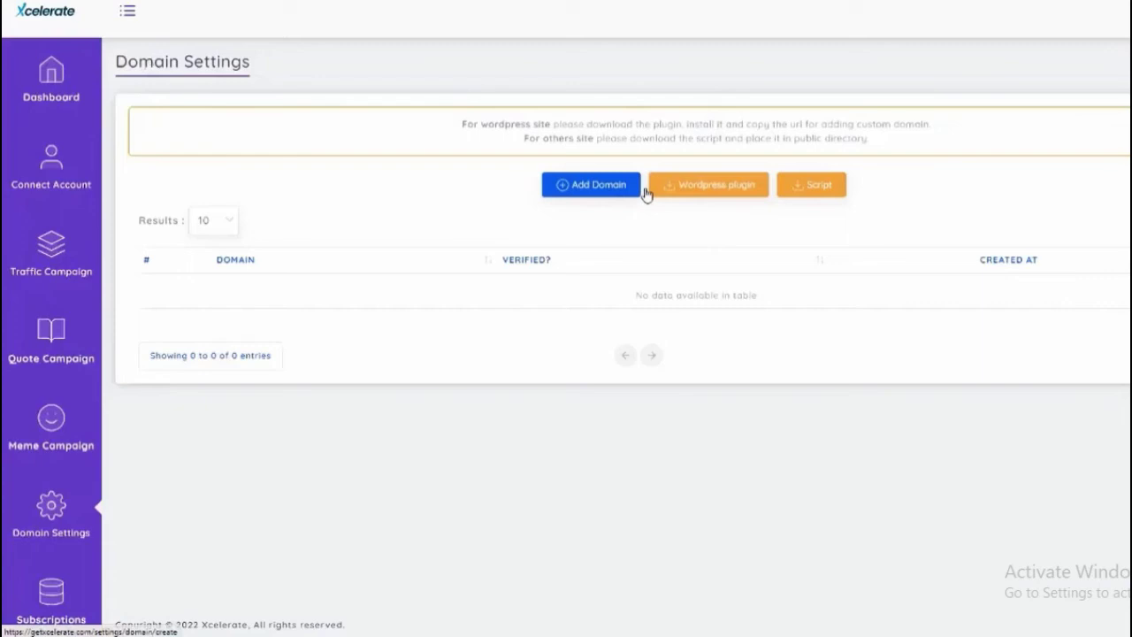
pyautogui.click(713, 194)
pyautogui.click(962, 290)
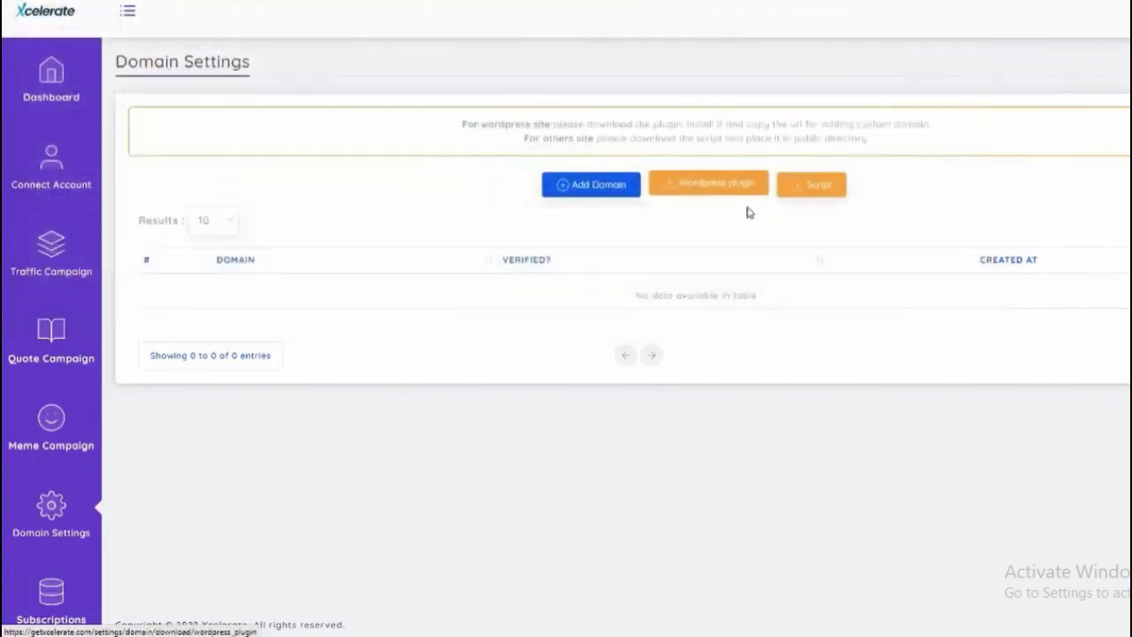
pyautogui.click(803, 190)
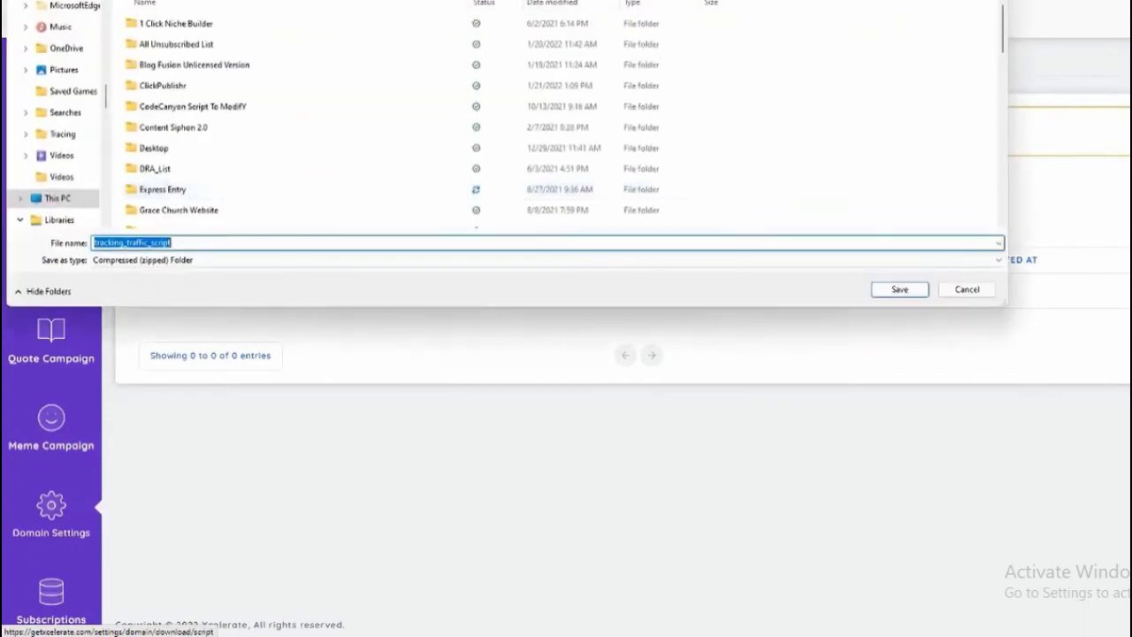
pyautogui.press('Escape')
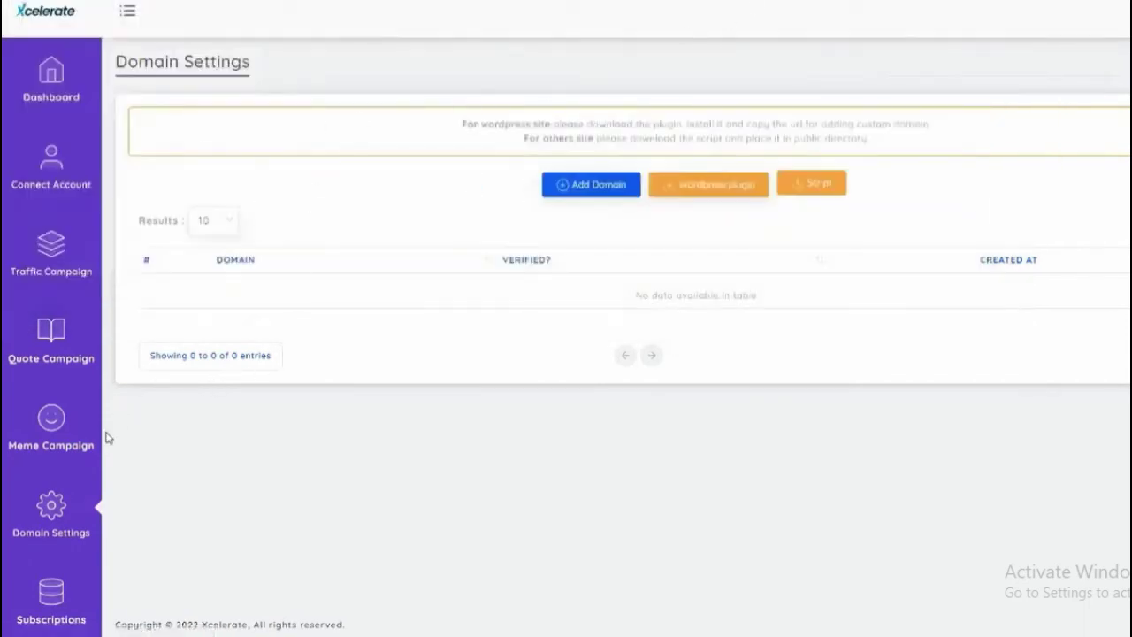
pyautogui.scroll(-3, 106, 438)
pyautogui.moveTo(89, 495)
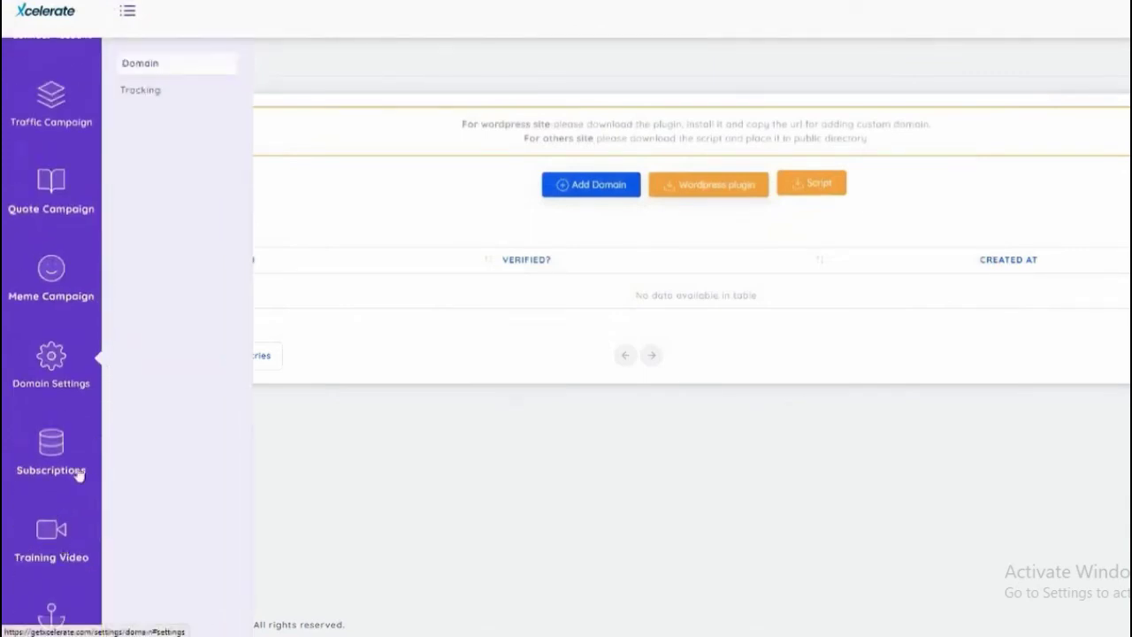
pyautogui.scroll(-1, 53, 467)
pyautogui.scroll(5, 46, 465)
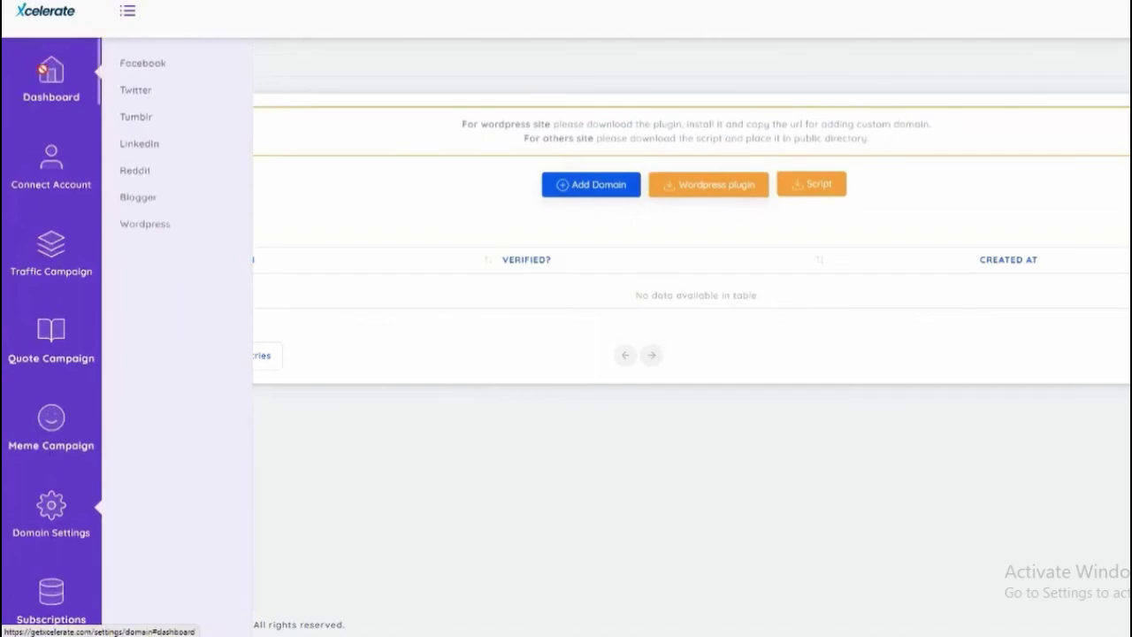
# Step: Review the Dashboard stats, then show the Traffic Campaign options
pyautogui.click(44, 75)
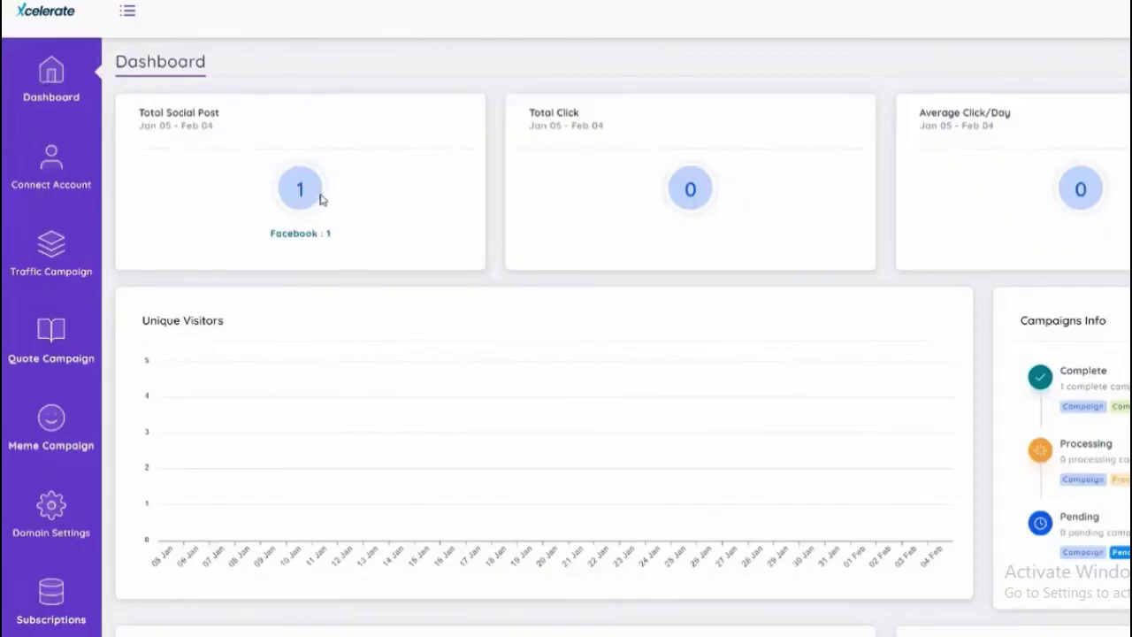
pyautogui.scroll(-10, 277, 231)
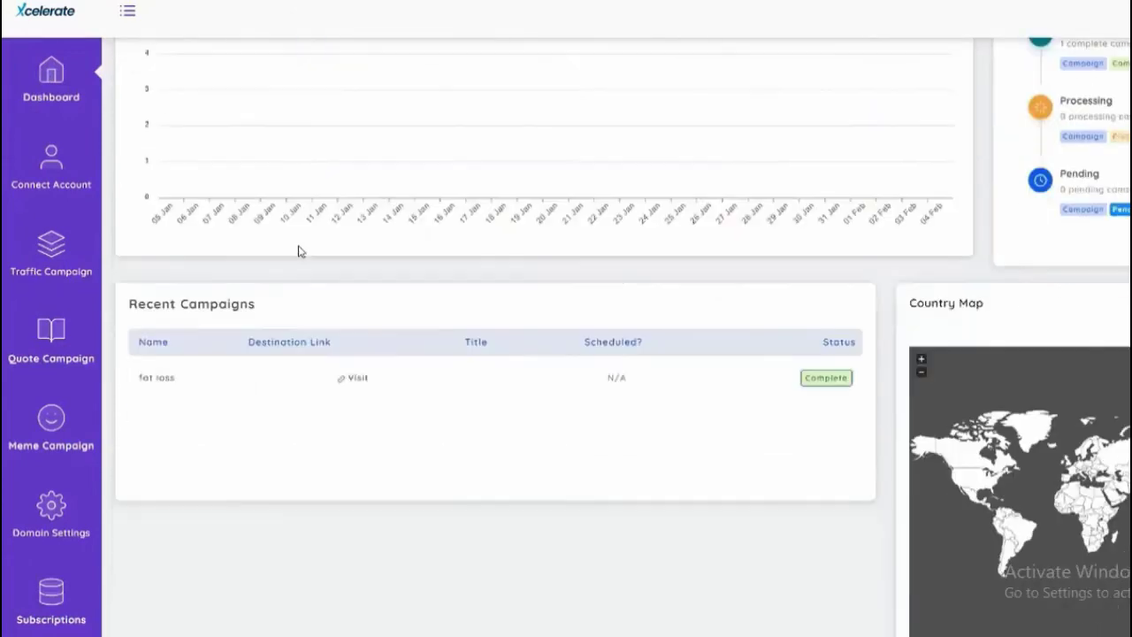
pyautogui.scroll(10, 327, 236)
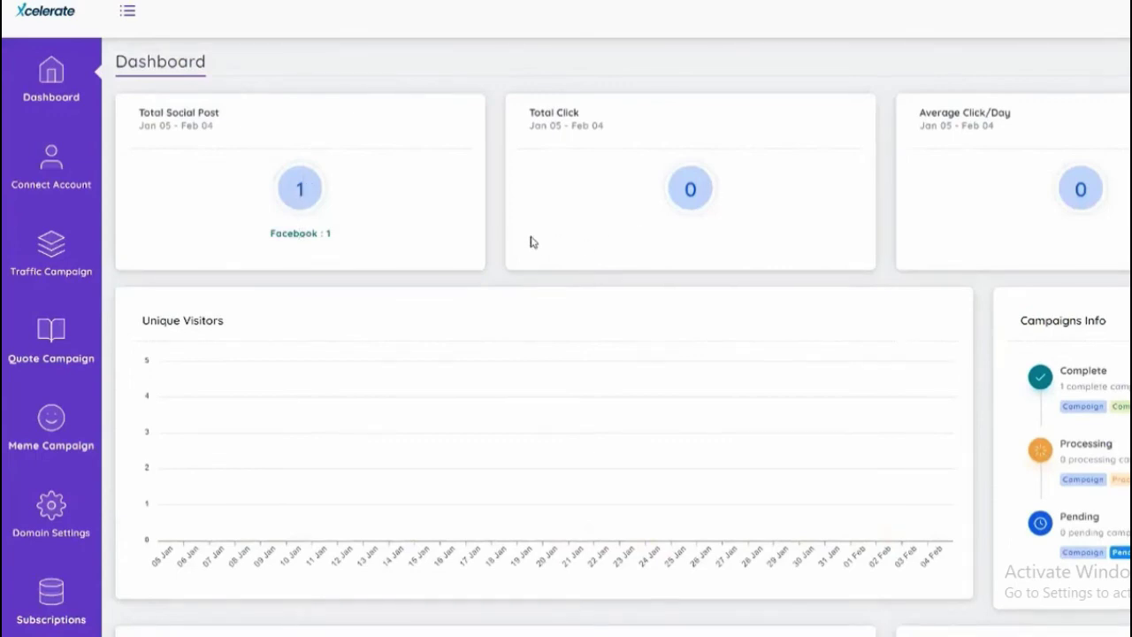
pyautogui.click(88, 247)
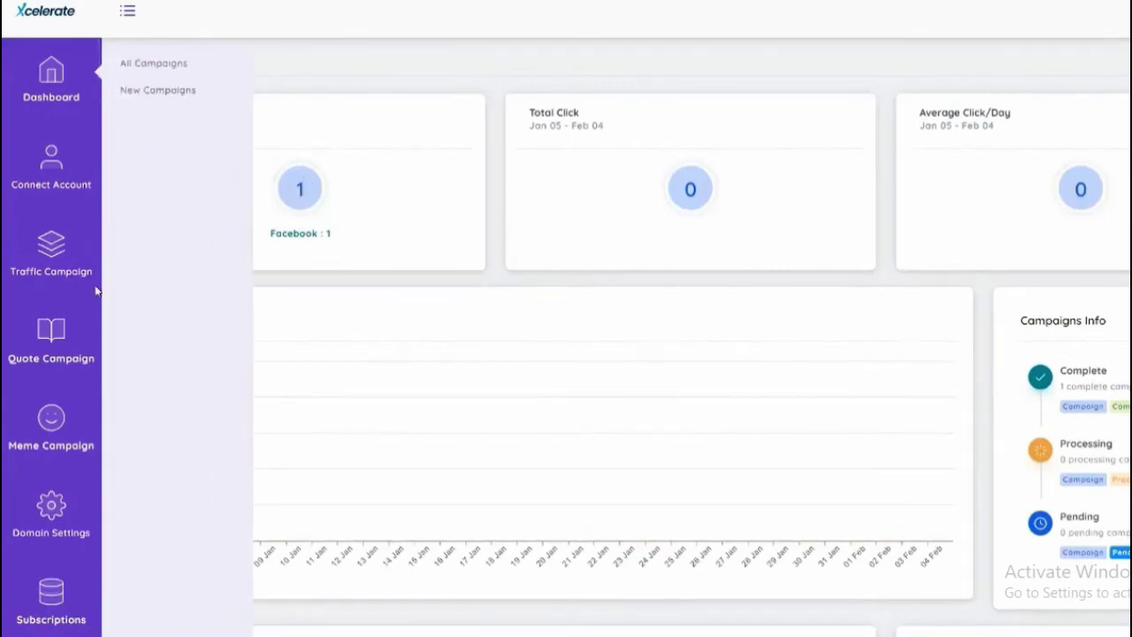
# Step: Open the fat loss campaign's report from the All Campaigns list
pyautogui.click(144, 66)
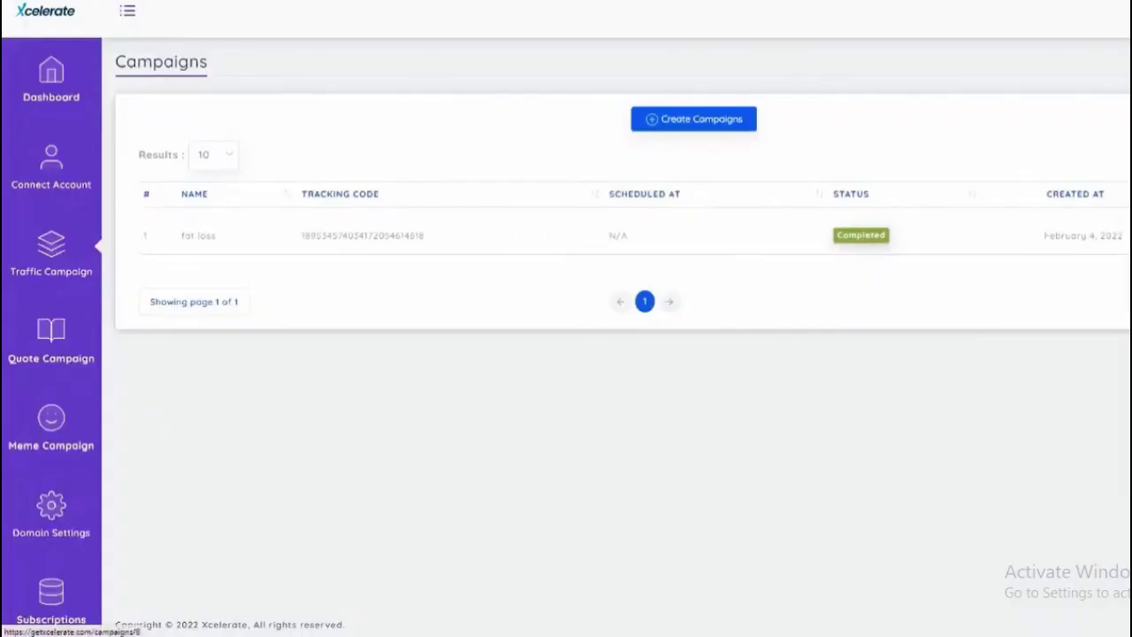
pyautogui.click(198, 235)
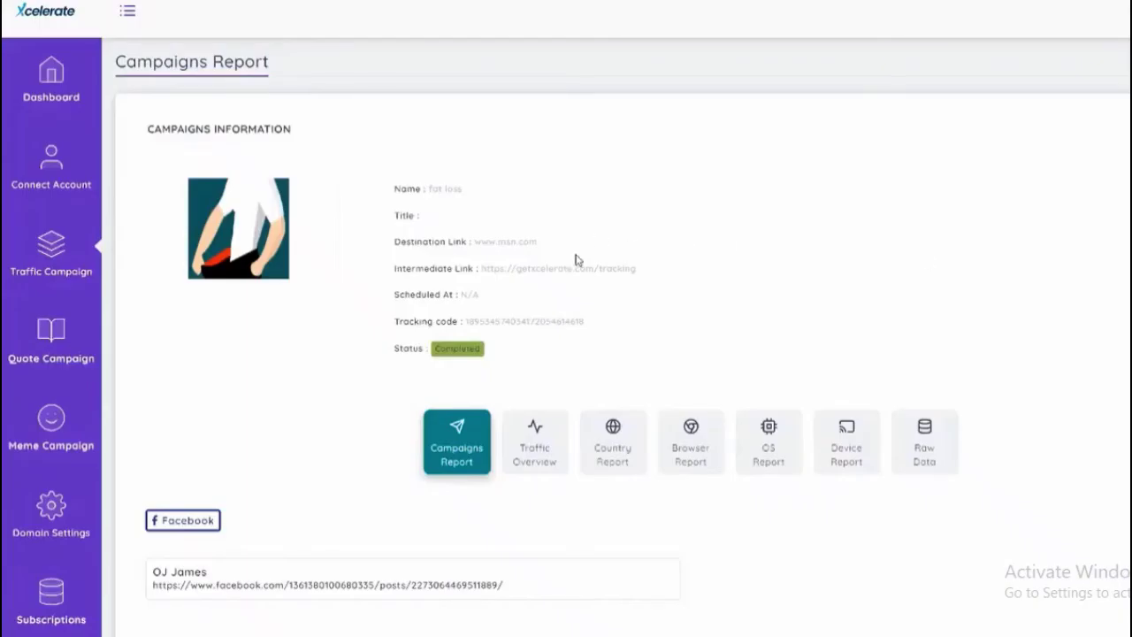
pyautogui.scroll(-1, 495, 478)
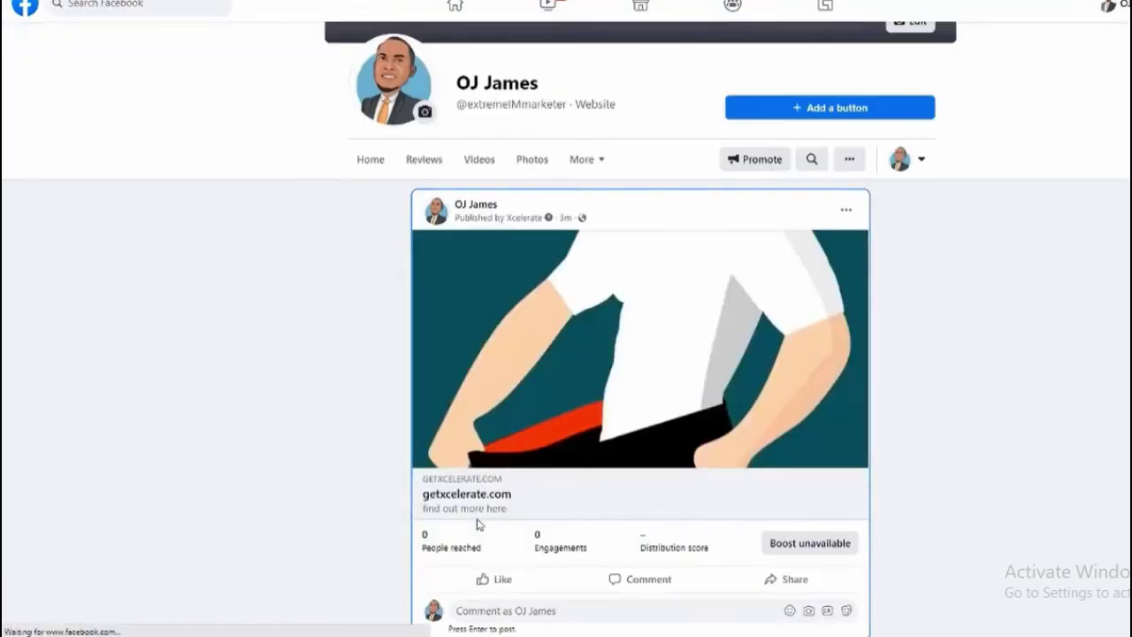
# Step: View the published fat loss Facebook post, then return to the Xcelerate campaign report
pyautogui.scroll(-6, 568, 303)
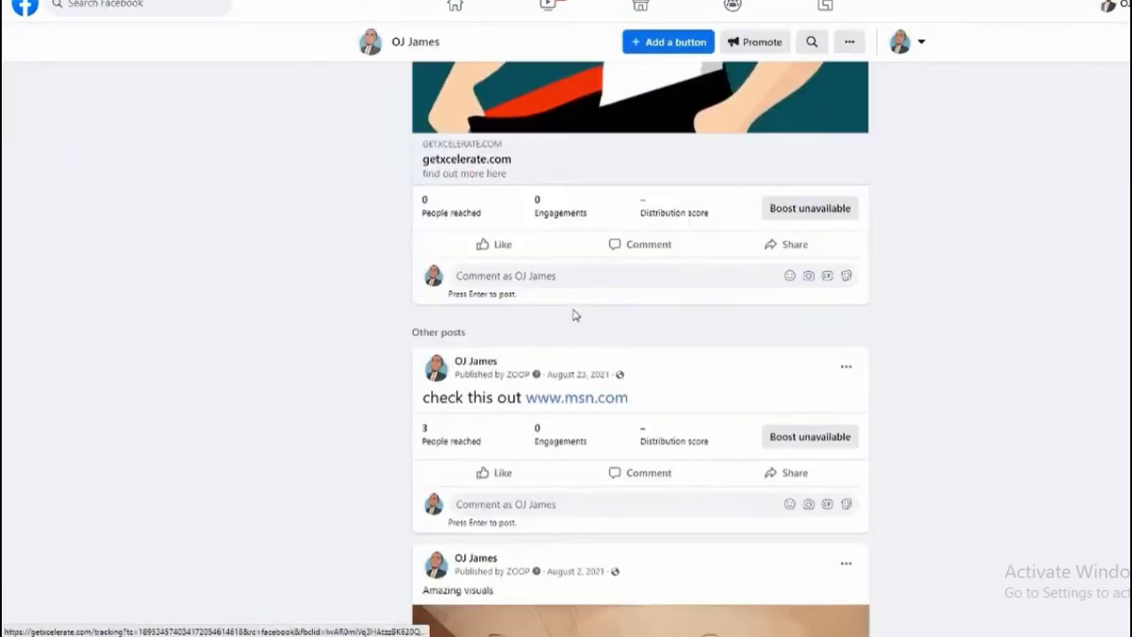
pyautogui.scroll(3, 573, 318)
pyautogui.scroll(3, 576, 323)
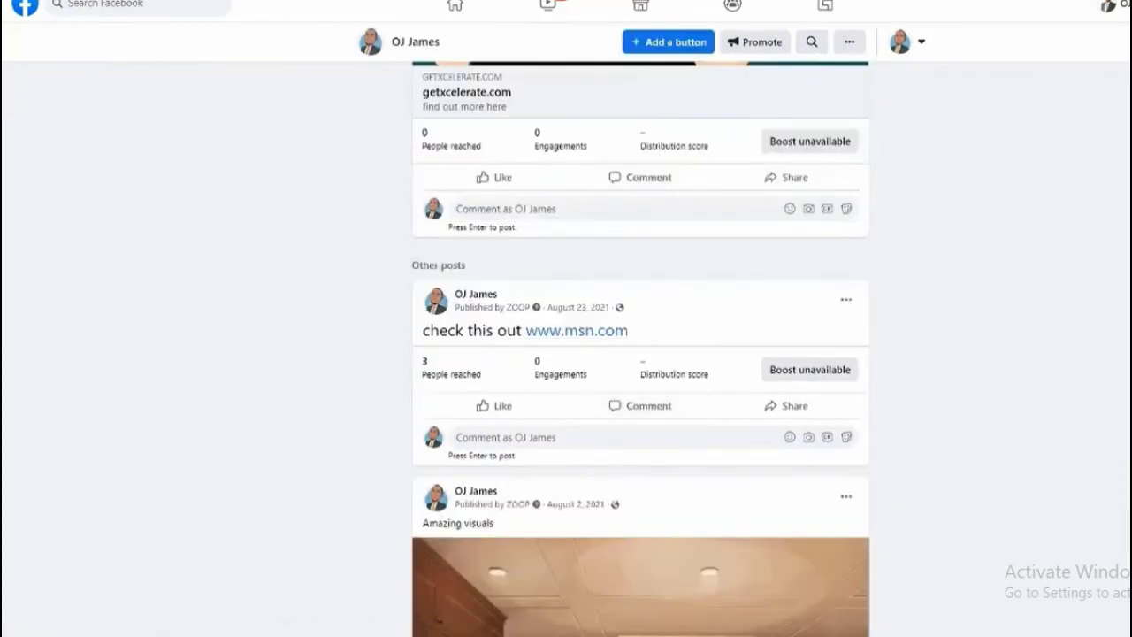
pyautogui.hotkey('alt', 'Left')
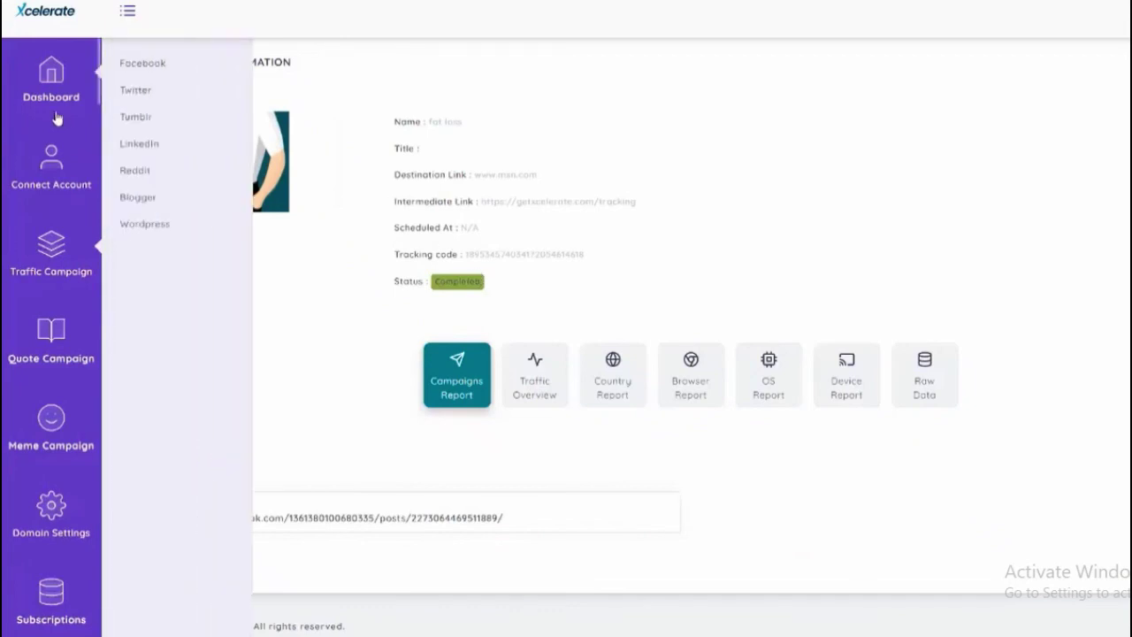
pyautogui.moveTo(52, 601)
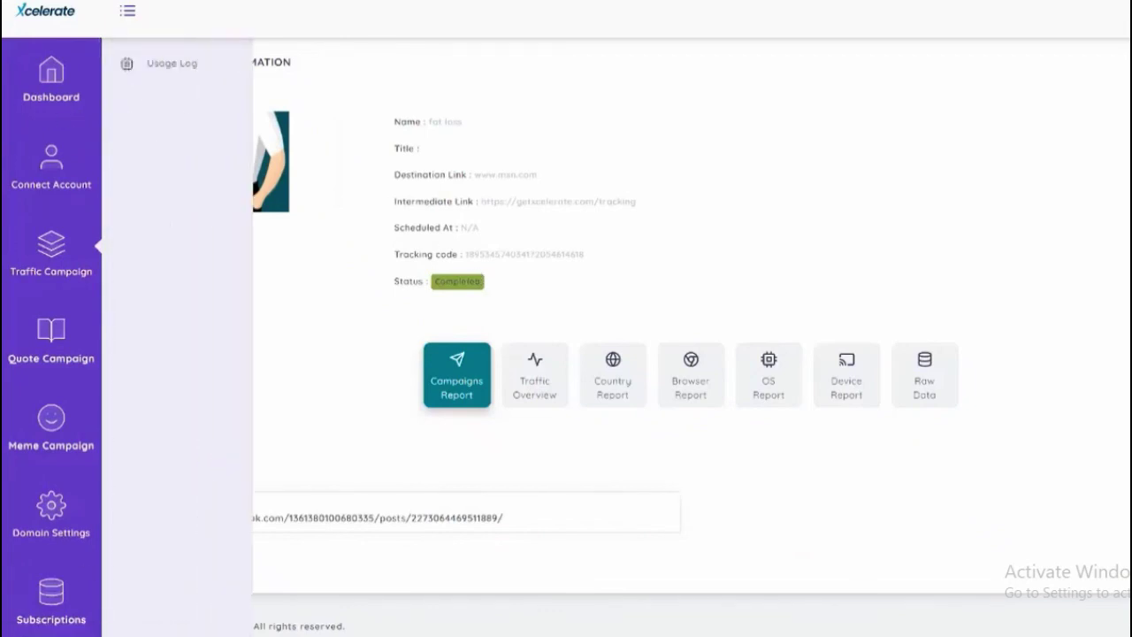
pyautogui.press('f')
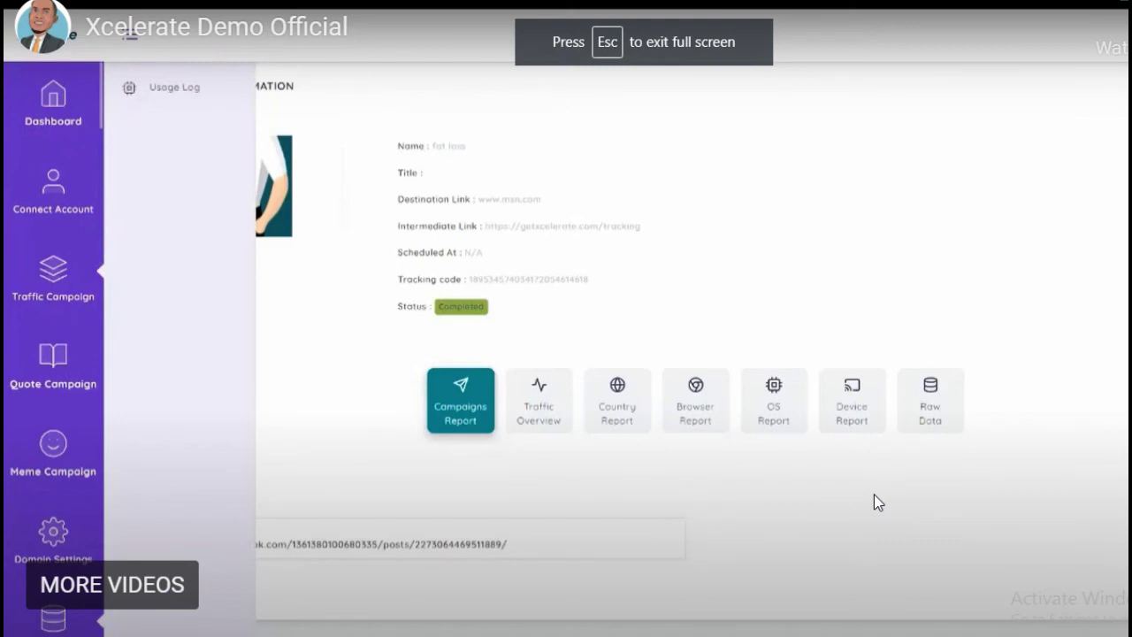